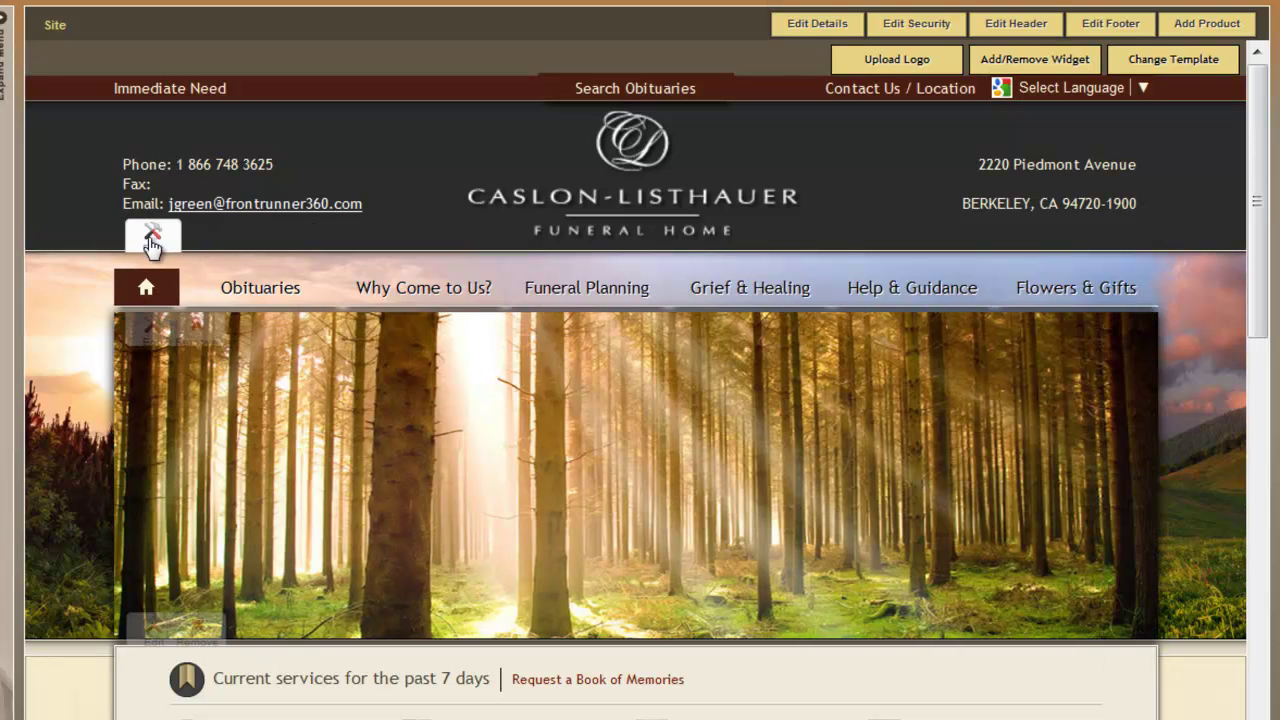
Save the navigation with Hover action and the Flowers, Gifts and Obituary links kept enabled
{"action": "left_click", "coordinate": [152, 243]}
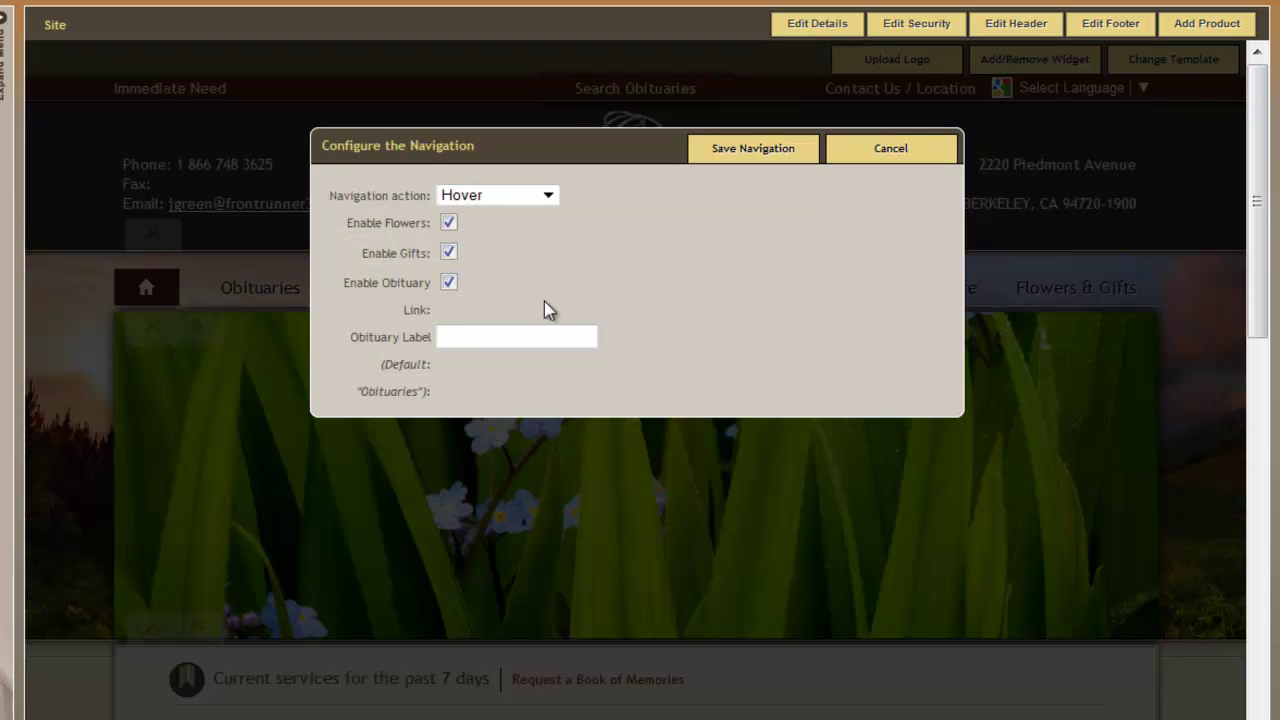
{"action": "left_click", "coordinate": [555, 195]}
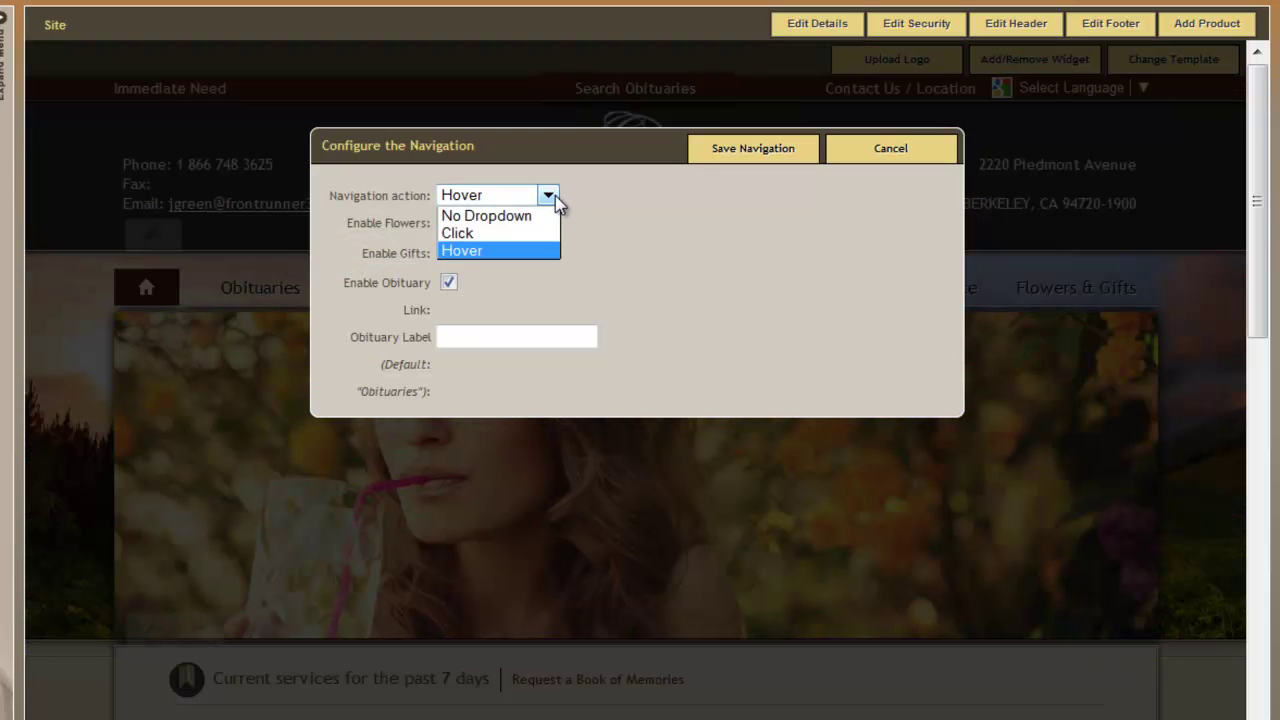
{"action": "left_click", "coordinate": [531, 248]}
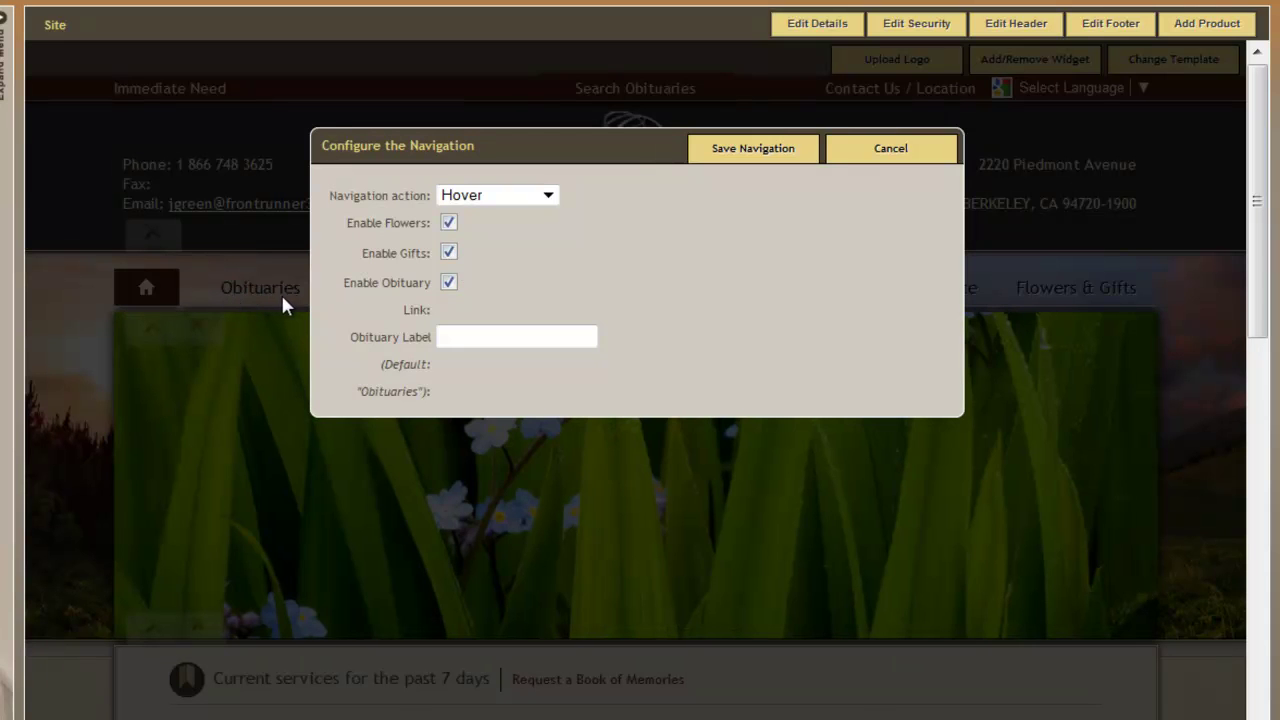
{"action": "left_click", "coordinate": [442, 340]}
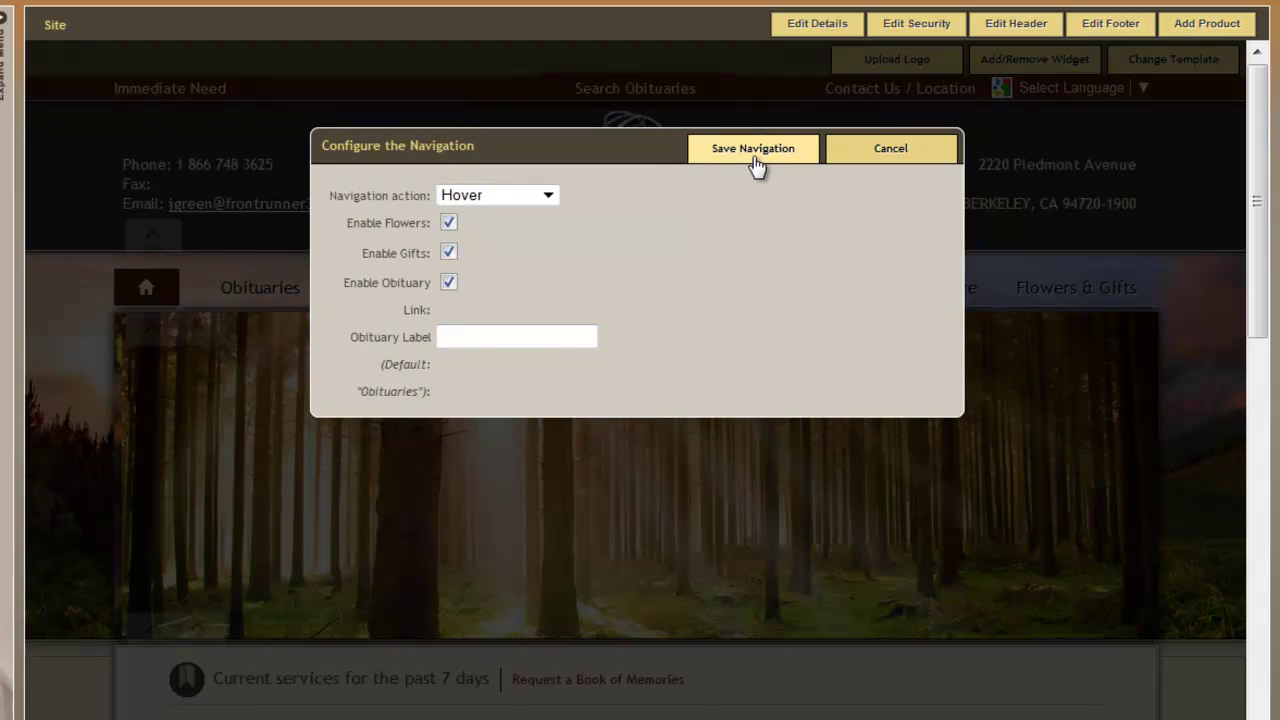
{"action": "left_click", "coordinate": [753, 150]}
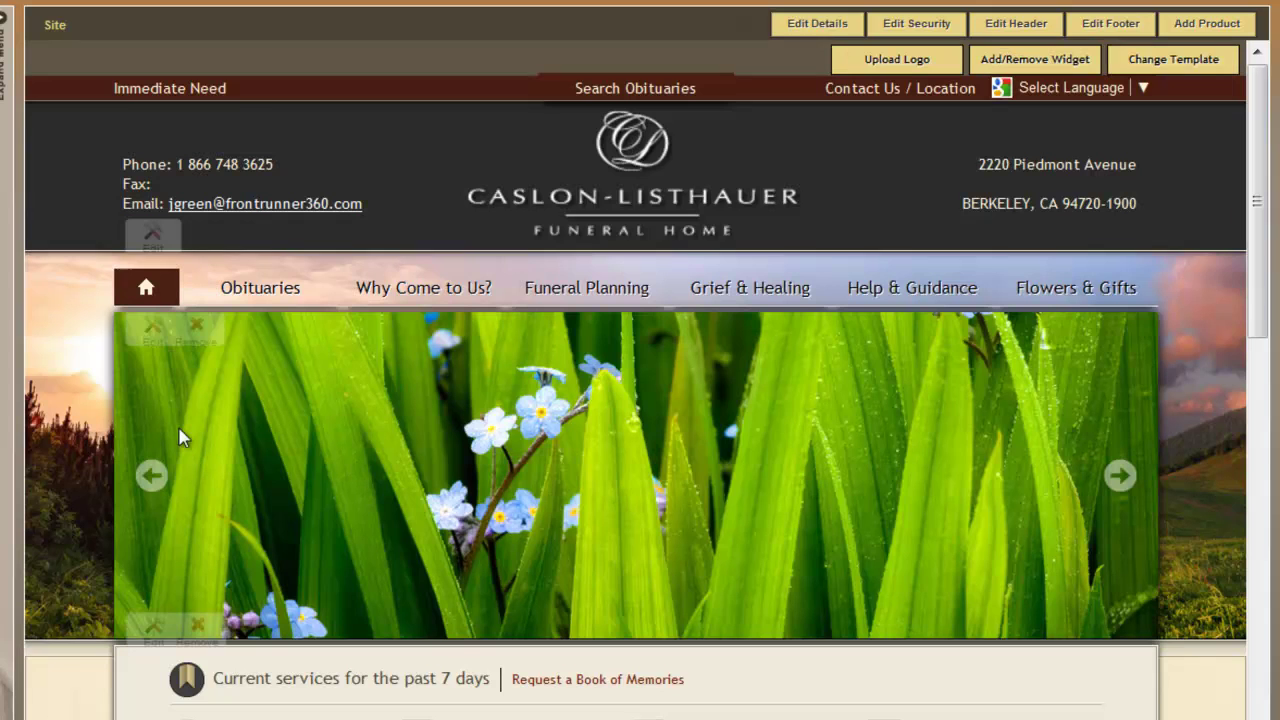
Save the slider options with the Slide transition and a 5-second slide duration
{"action": "left_click", "coordinate": [151, 326]}
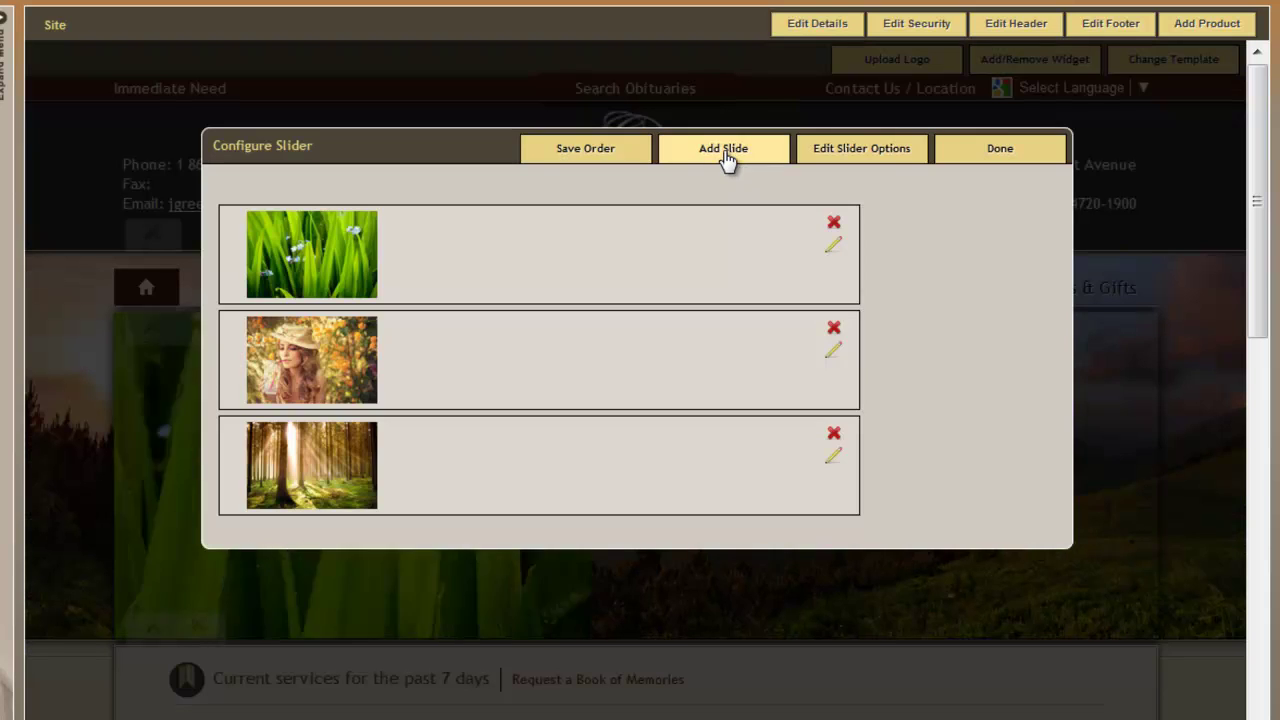
{"action": "left_click", "coordinate": [840, 160]}
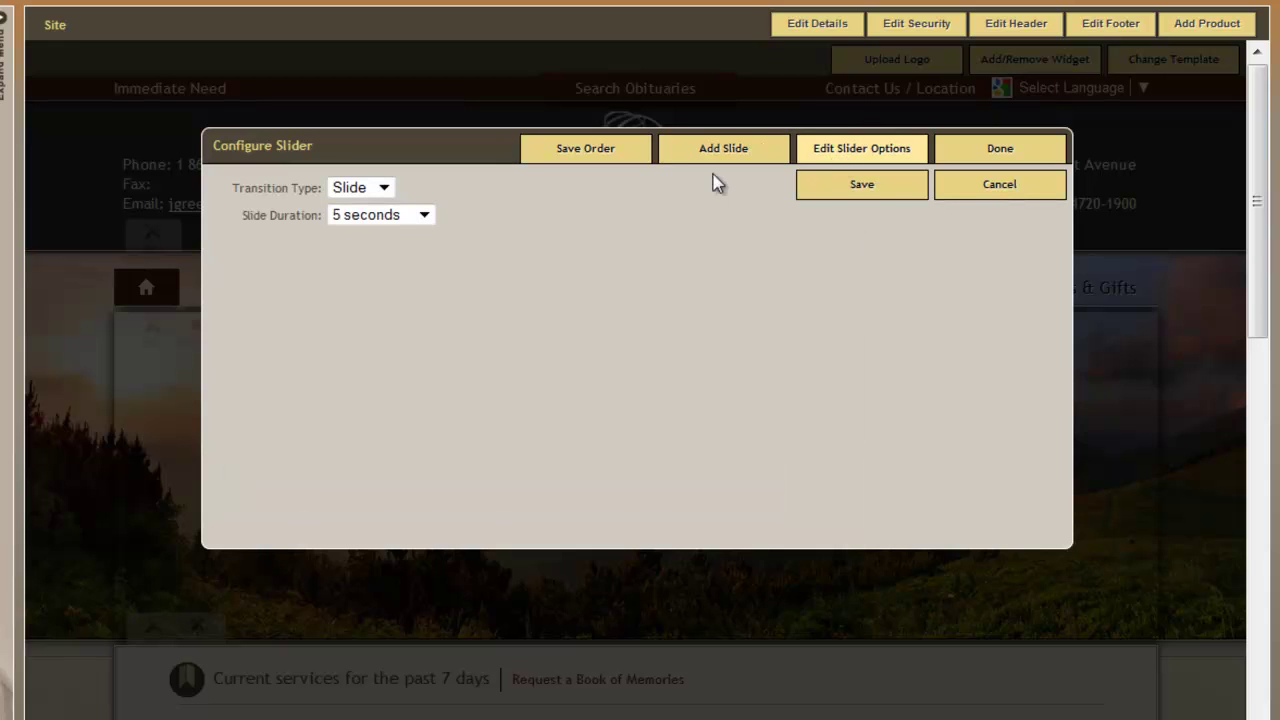
{"action": "left_click", "coordinate": [384, 189]}
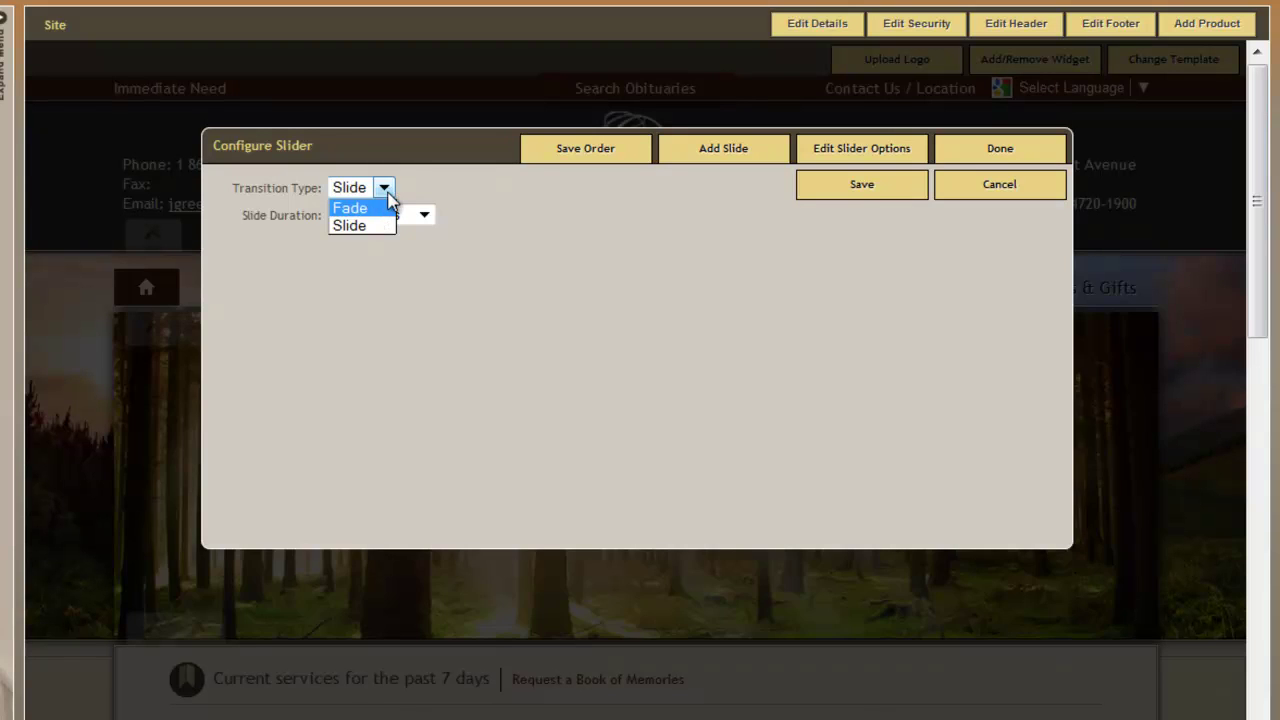
{"action": "left_click", "coordinate": [384, 188]}
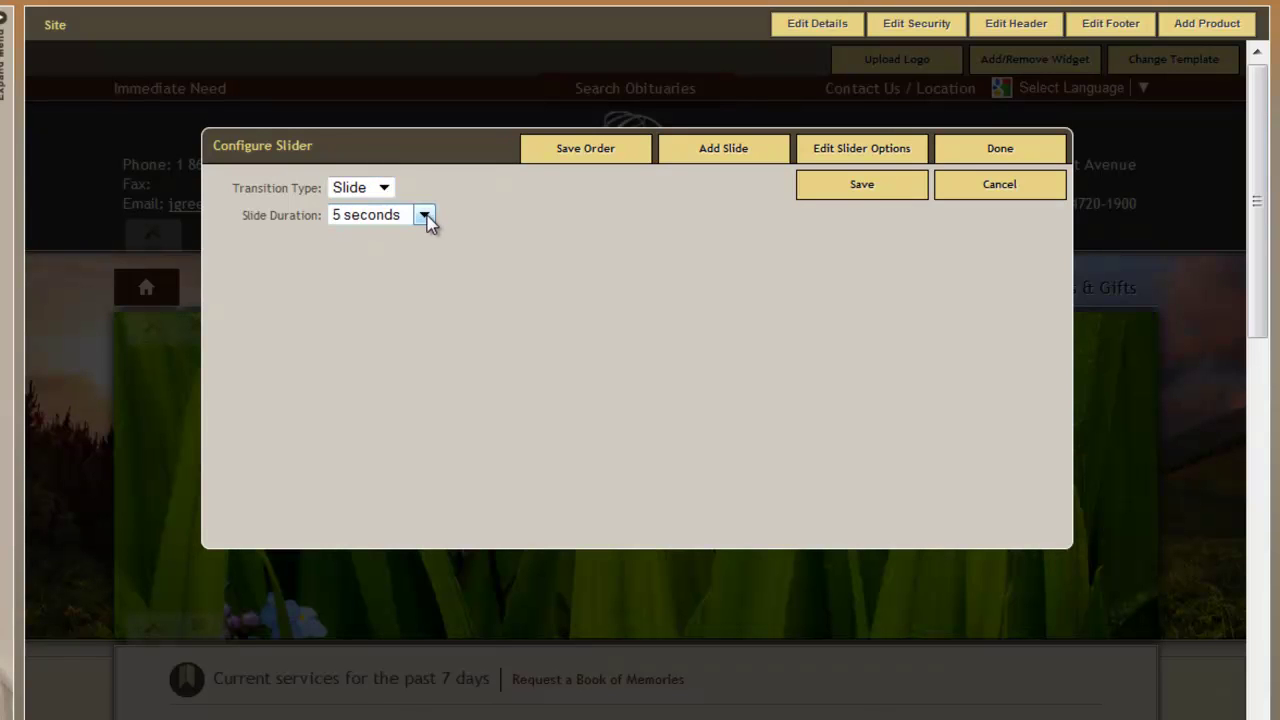
{"action": "left_click", "coordinate": [425, 217]}
{"action": "left_click", "coordinate": [425, 217]}
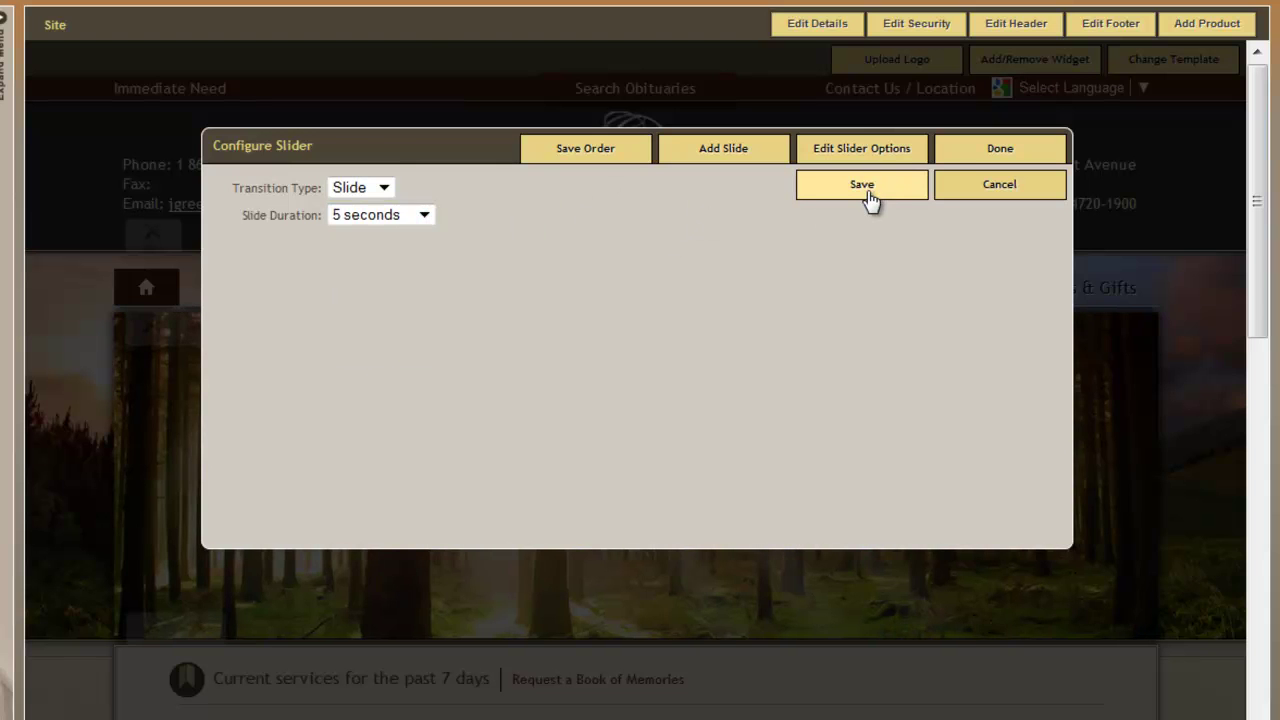
{"action": "left_click", "coordinate": [868, 196]}
Close the slider settings and save the current services listing with Show Listing Photo on
{"action": "left_click", "coordinate": [960, 168]}
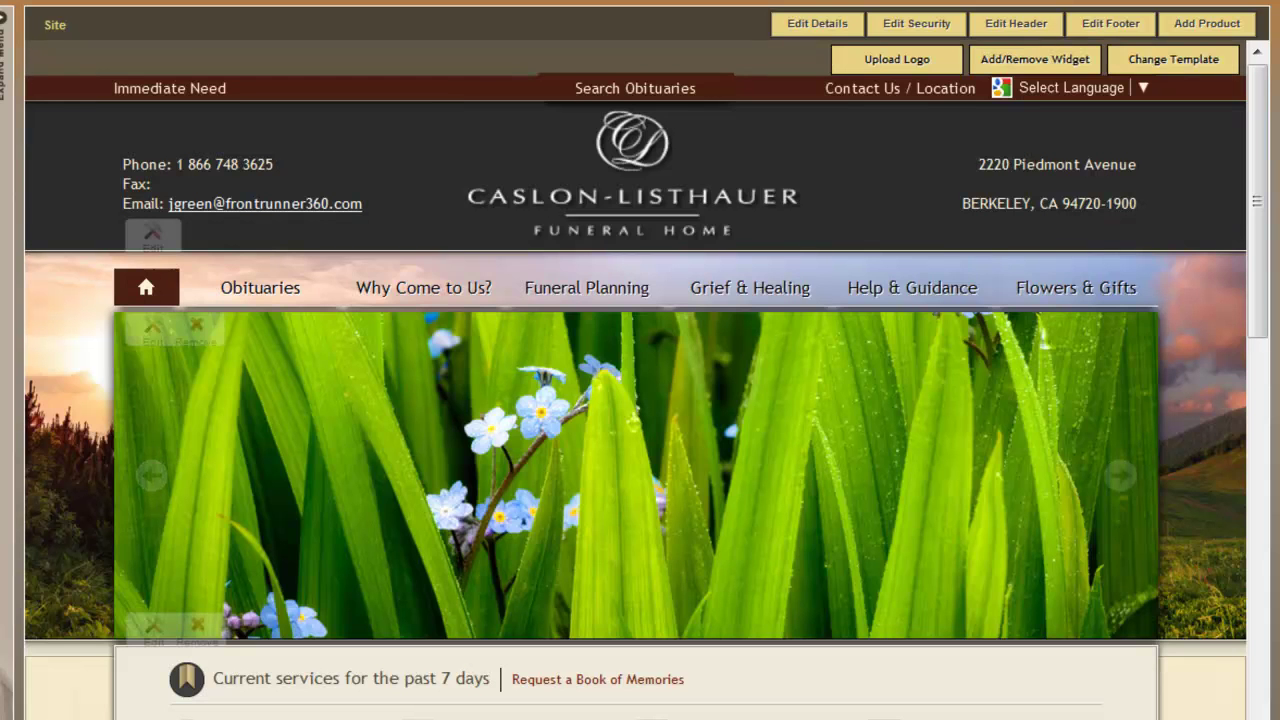
{"action": "left_click", "coordinate": [155, 638]}
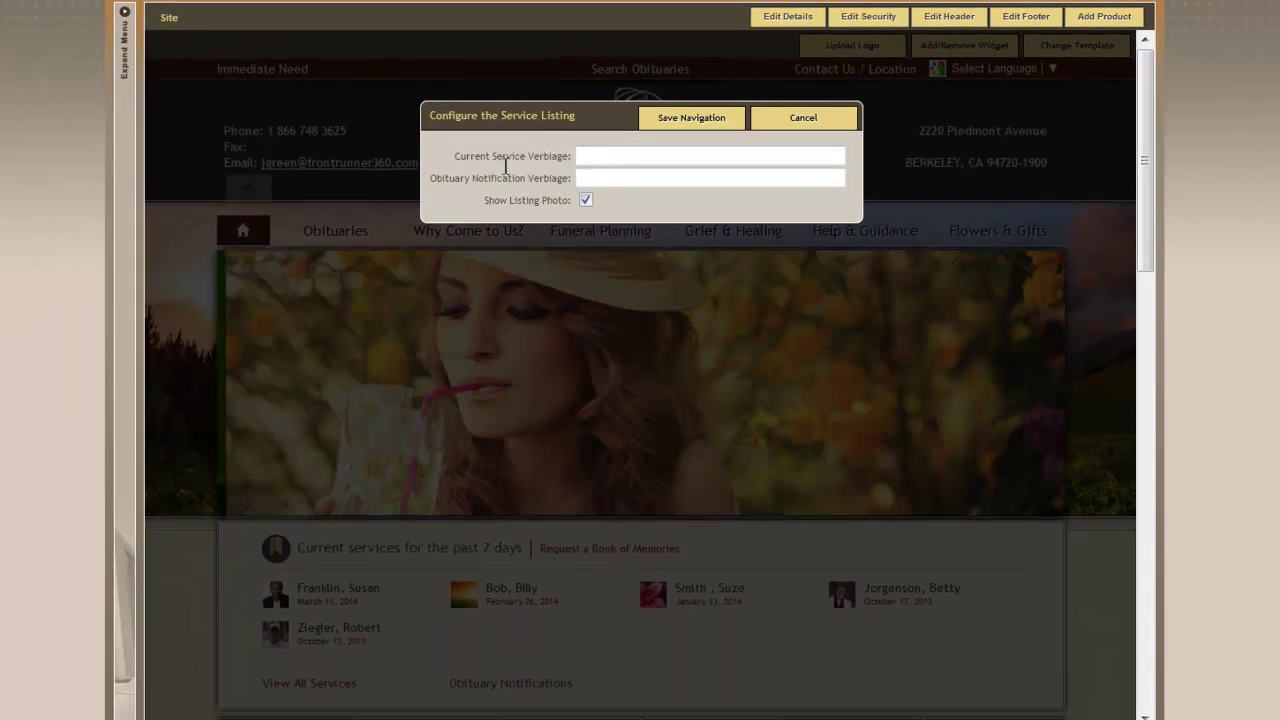
{"action": "left_click", "coordinate": [600, 155]}
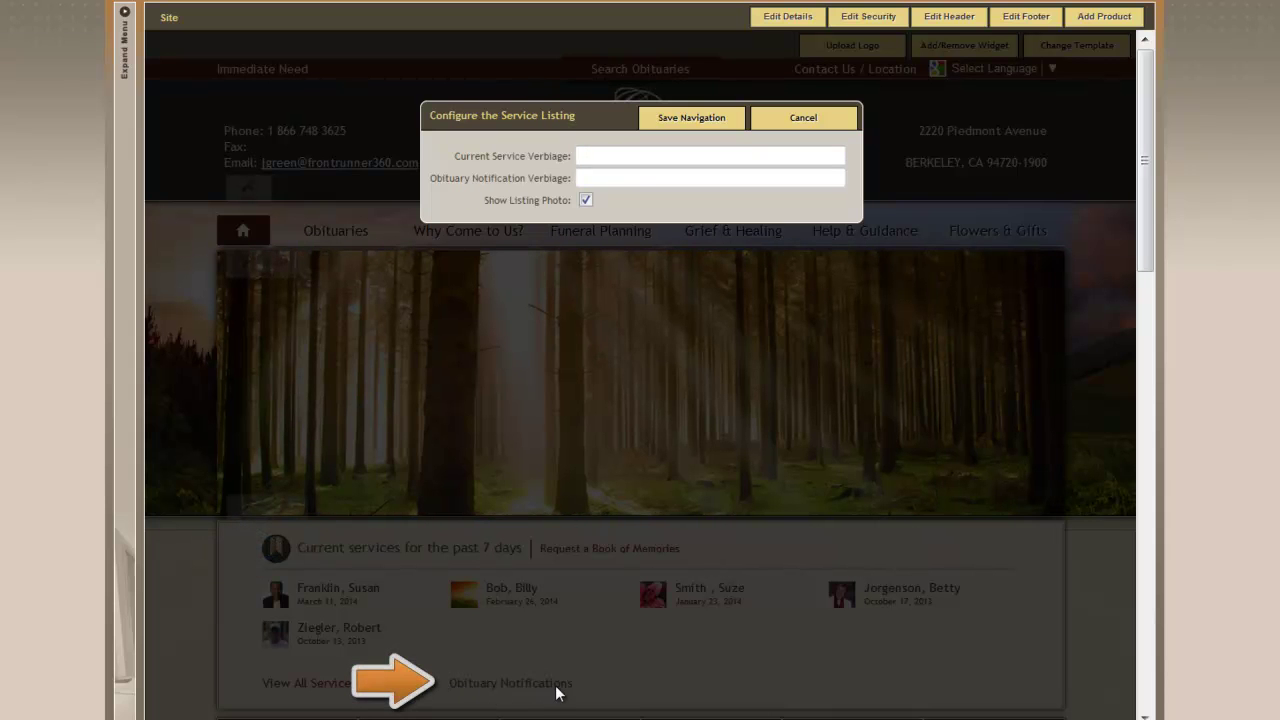
{"action": "left_click", "coordinate": [598, 157]}
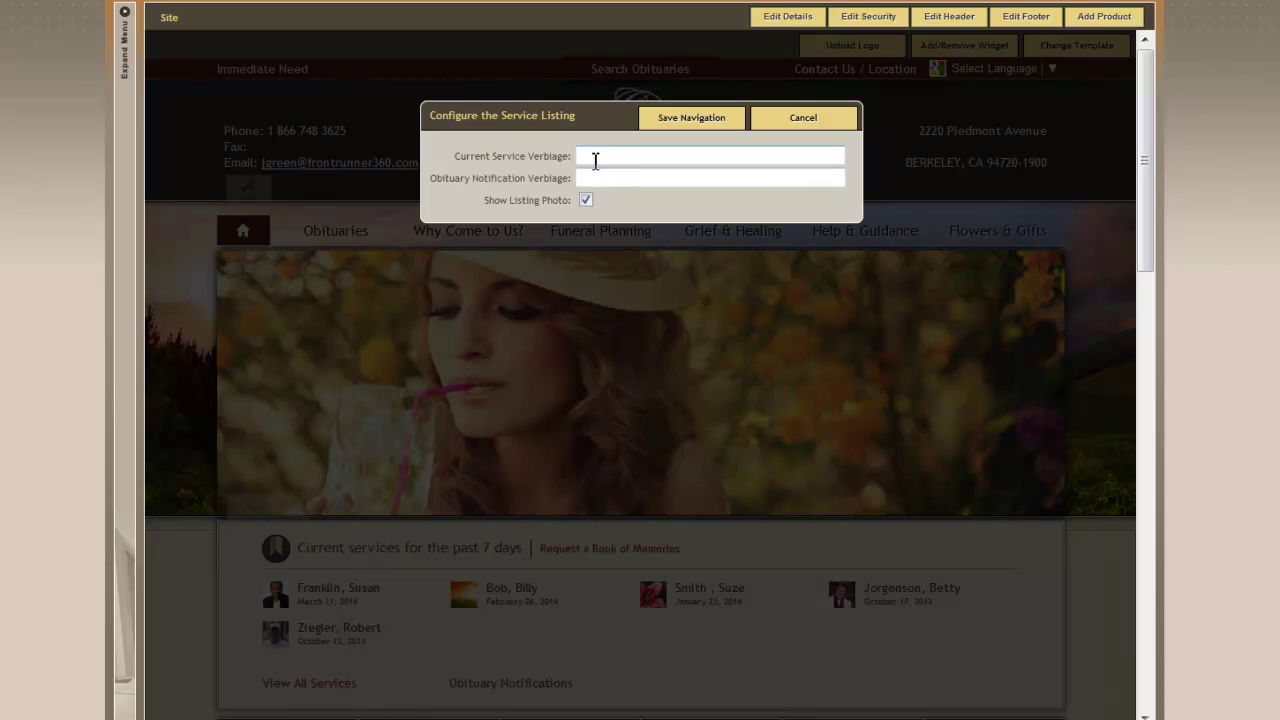
{"action": "left_click", "coordinate": [693, 124]}
{"action": "scroll", "coordinate": [837, 475], "scroll_direction": "down", "scroll_amount": 5}
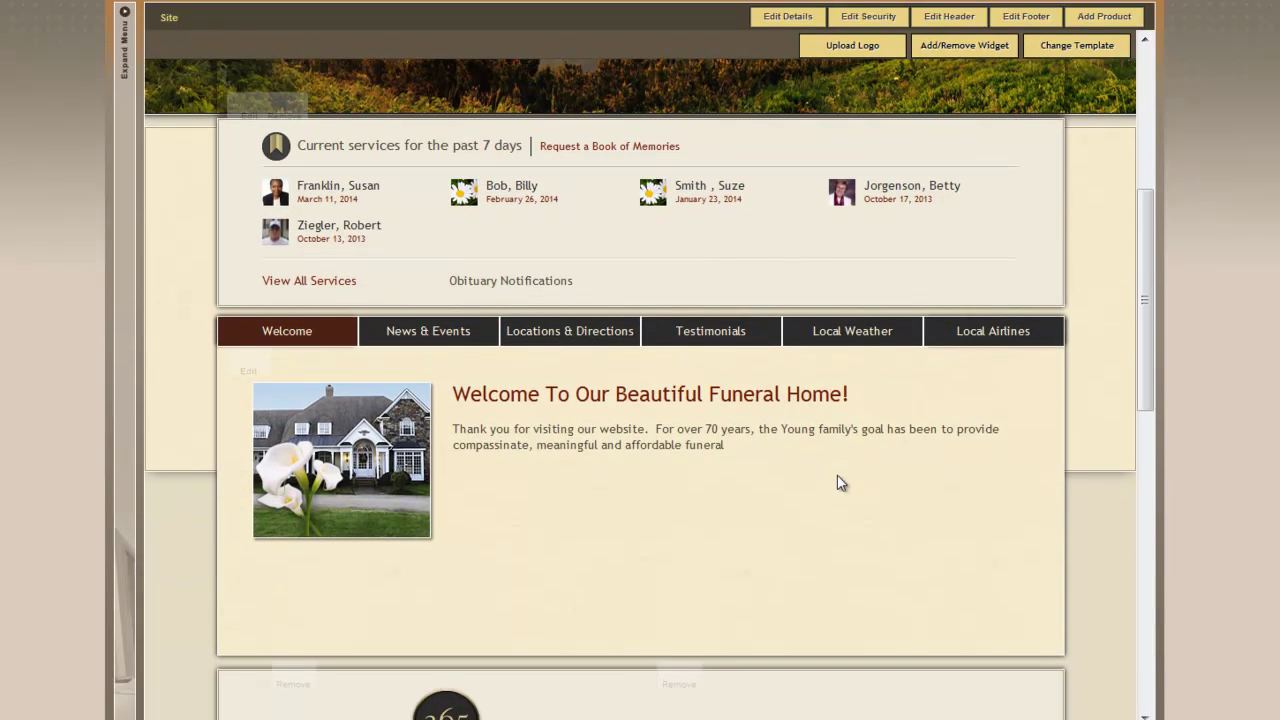
Save the 'Welcome To Our Beautiful Funeral Home!' message without changing its text
{"action": "left_click", "coordinate": [248, 366]}
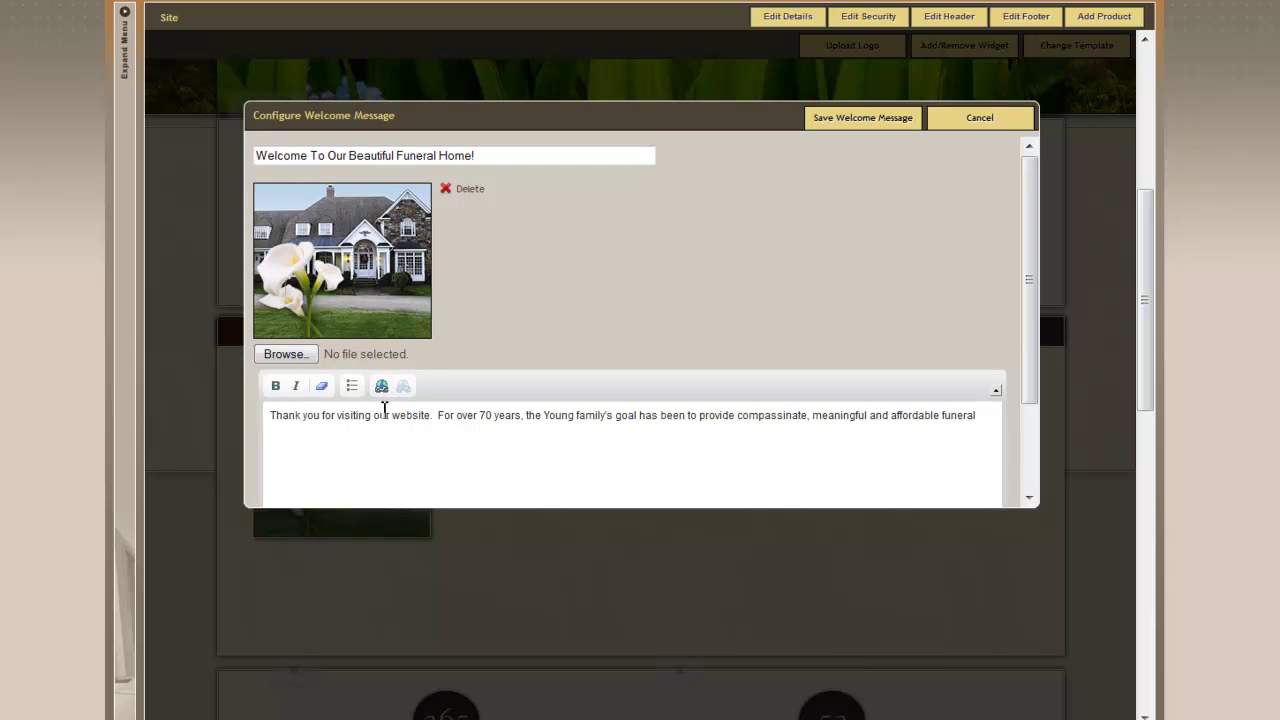
{"action": "left_click_drag", "start_coordinate": [374, 415], "coordinate": [432, 416]}
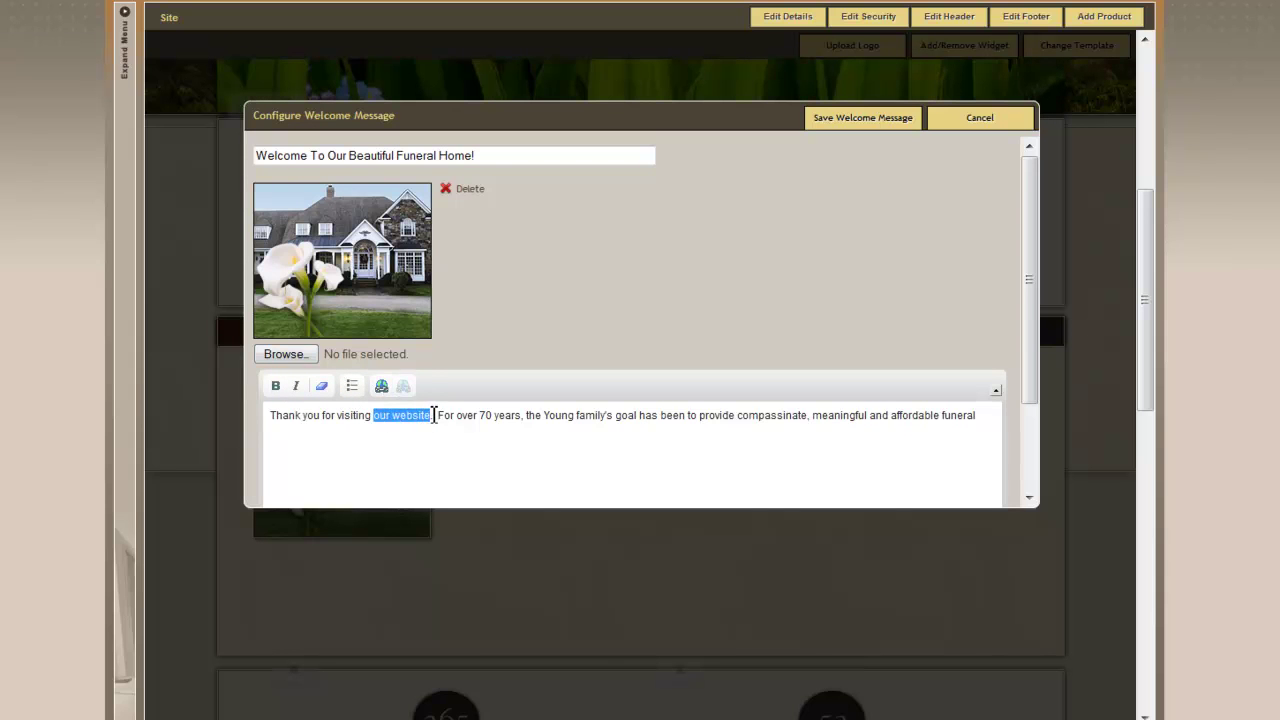
{"action": "left_click", "coordinate": [436, 415]}
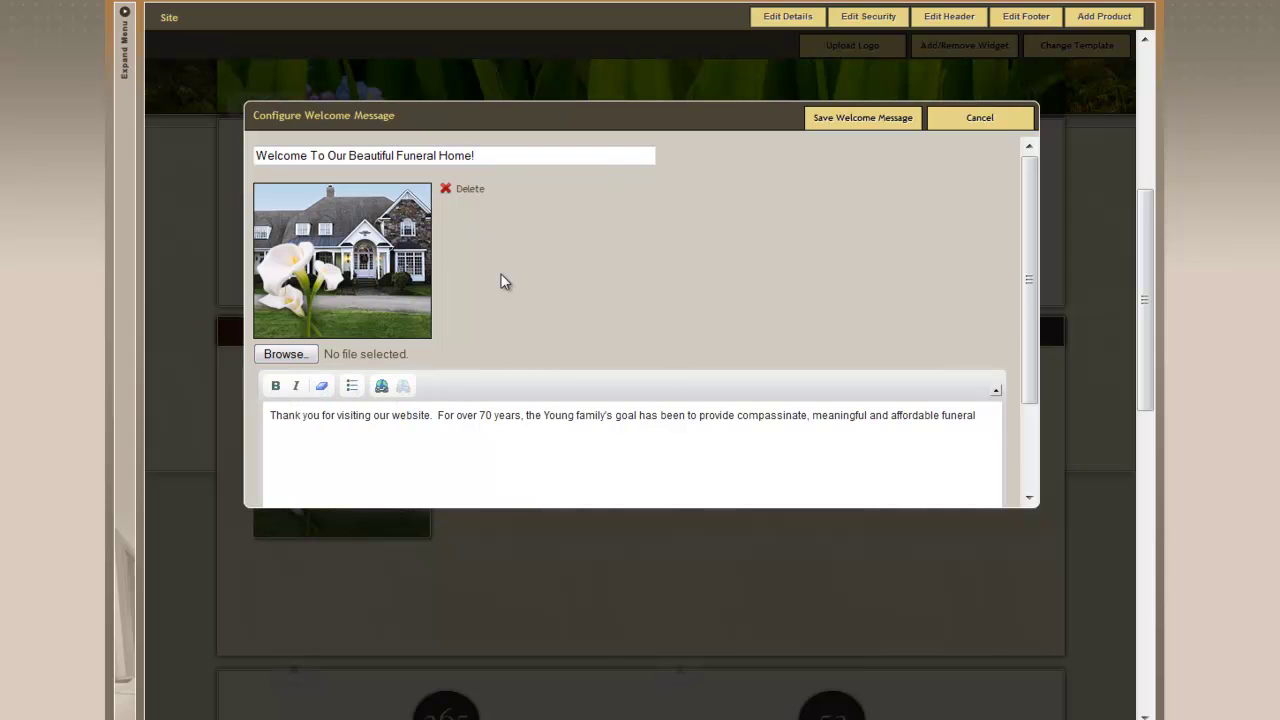
{"action": "left_click", "coordinate": [866, 120]}
From the News & Events tab, start a blank news/event entry, then close the news settings
{"action": "left_click", "coordinate": [443, 243]}
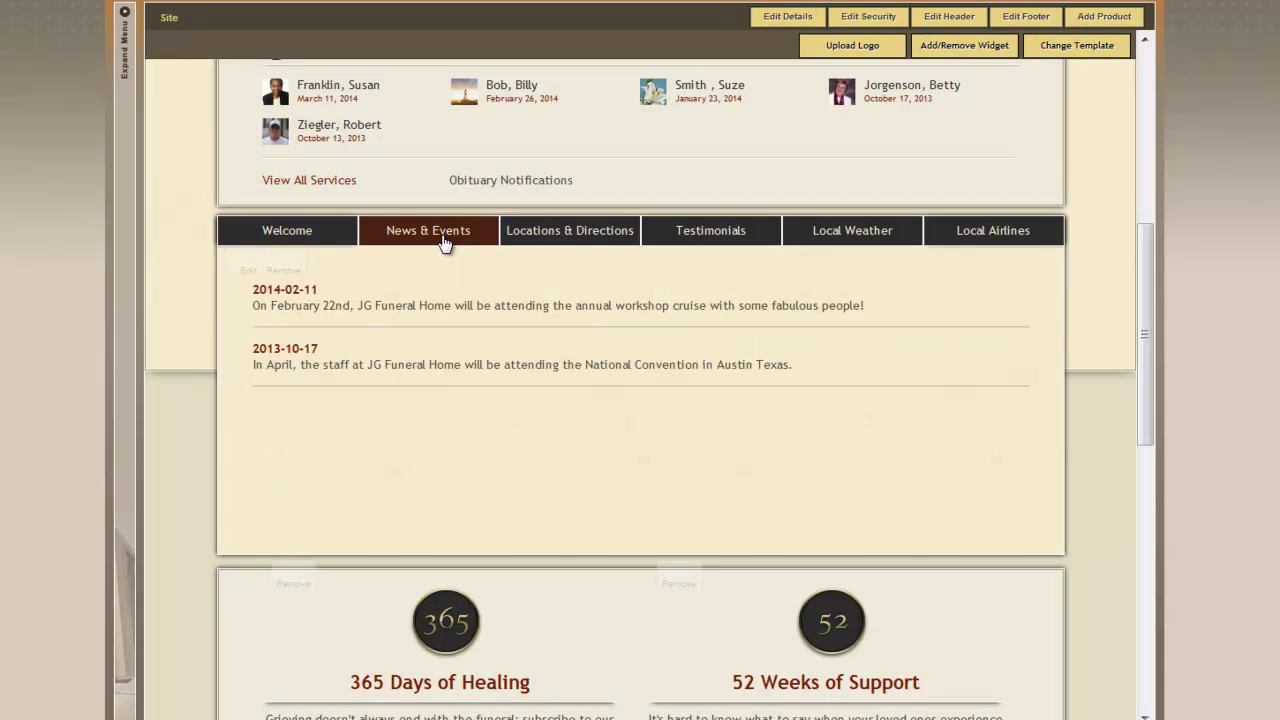
{"action": "left_click", "coordinate": [246, 270]}
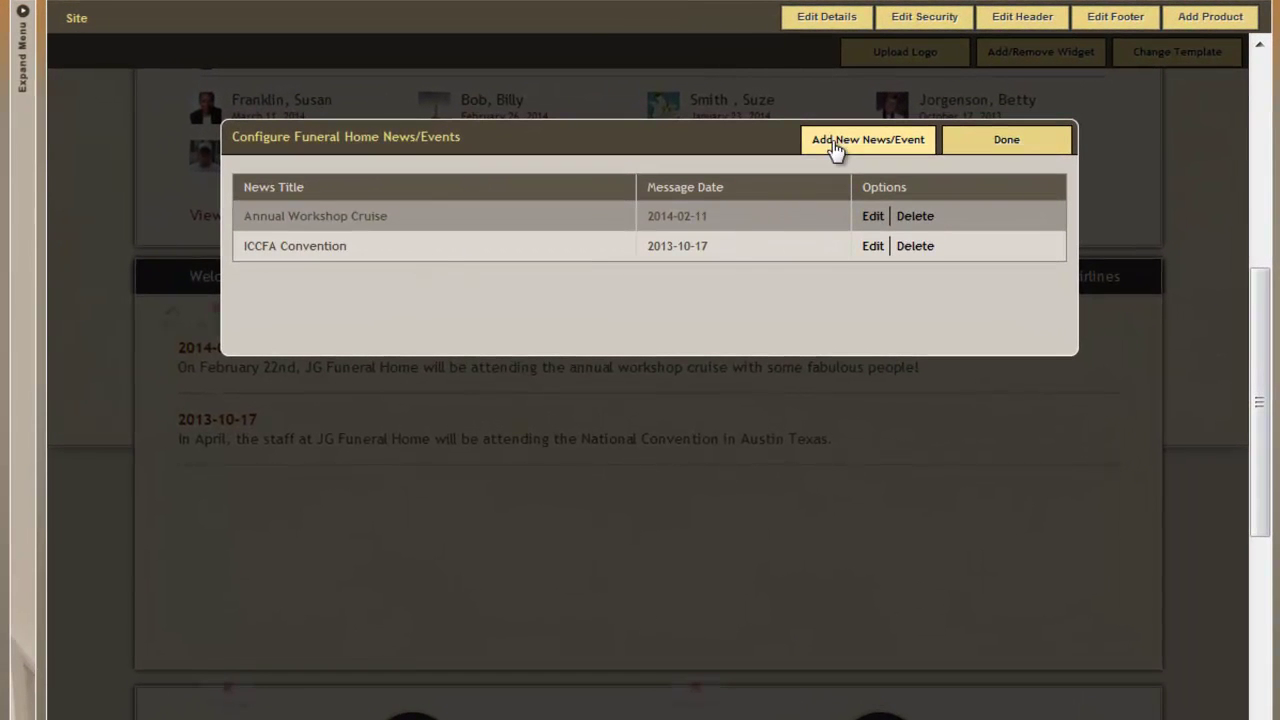
{"action": "left_click", "coordinate": [836, 145]}
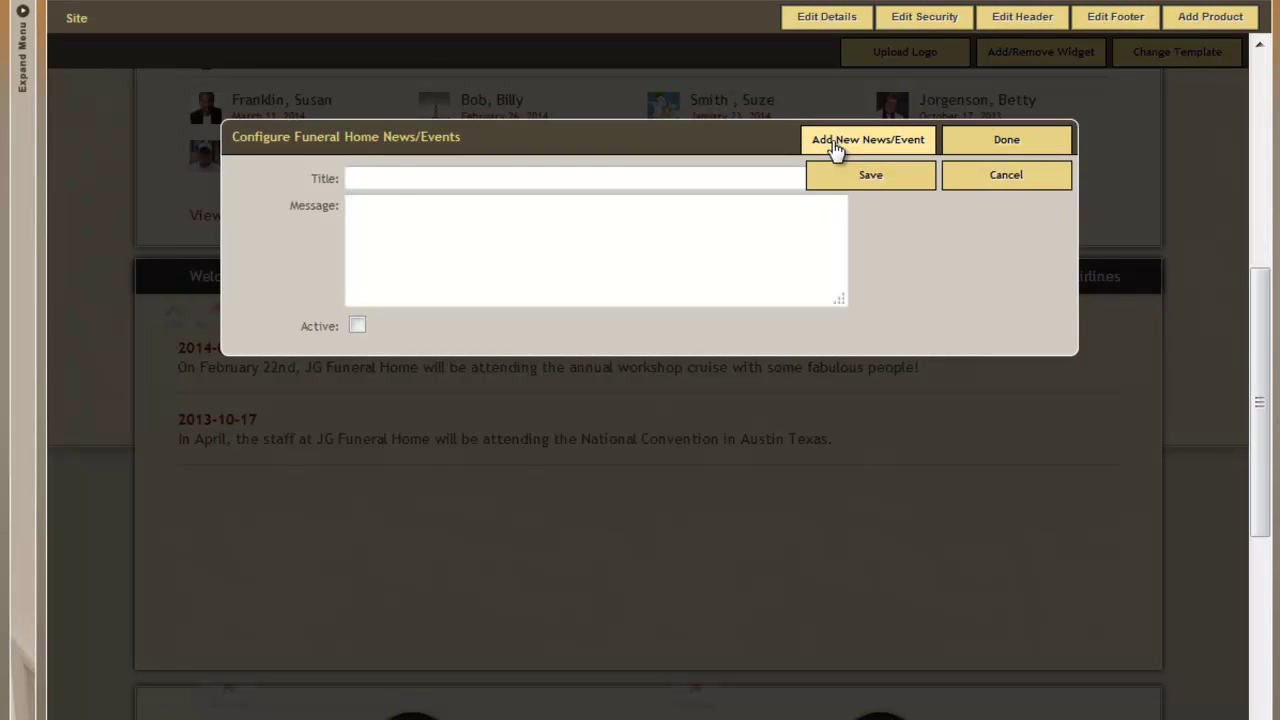
{"action": "left_click", "coordinate": [414, 208]}
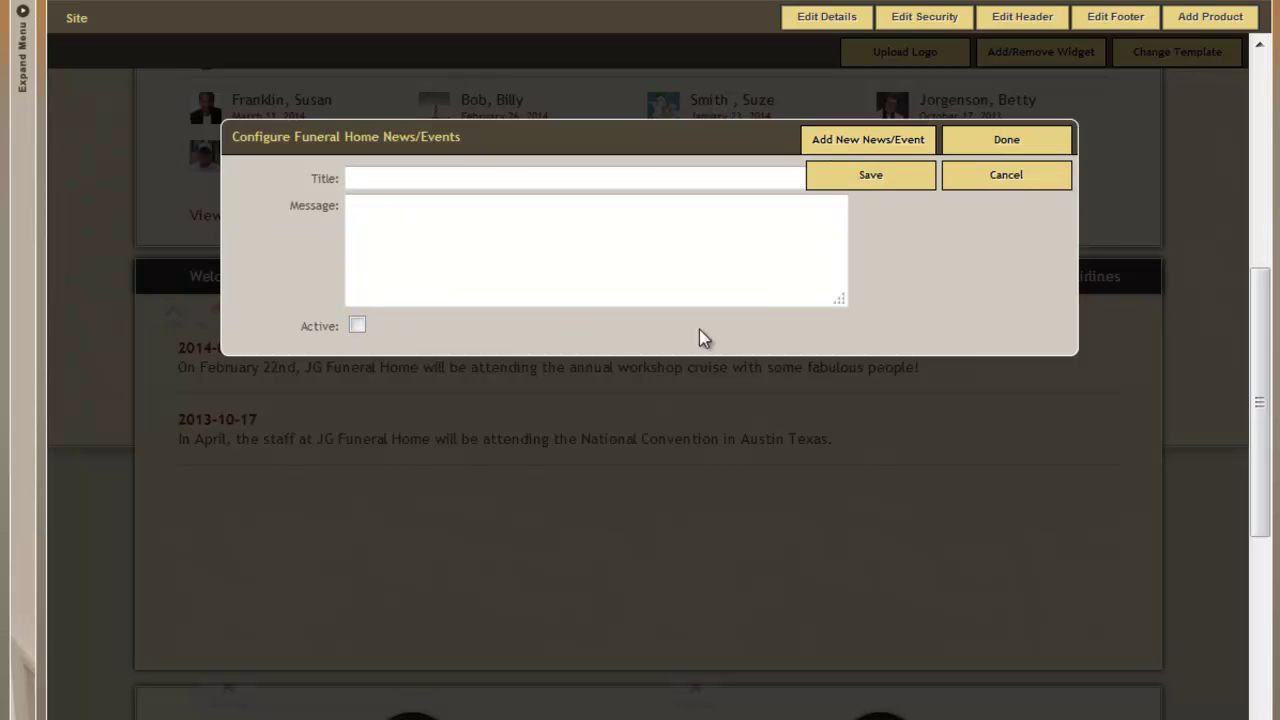
{"action": "left_click", "coordinate": [898, 186]}
{"action": "left_click", "coordinate": [1019, 136]}
Cancel the Locations & Directions text edit and bring up the Testimonials tab
{"action": "left_click", "coordinate": [551, 280]}
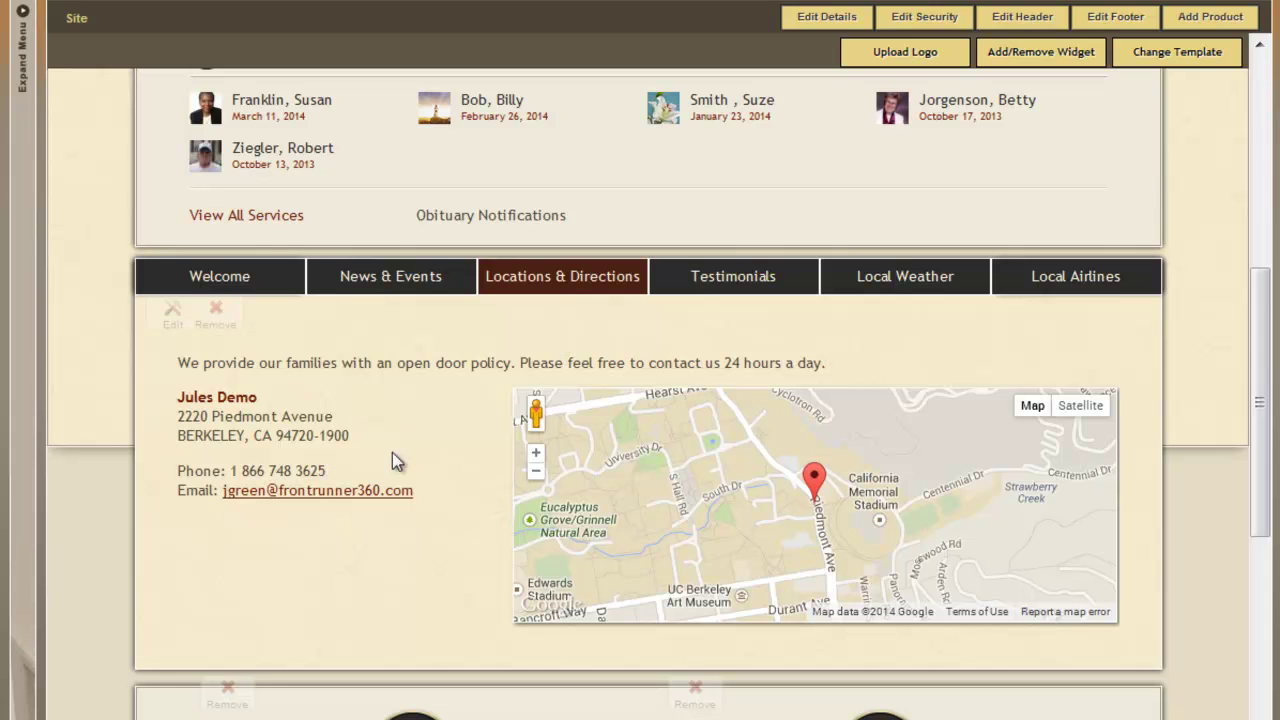
{"action": "left_click", "coordinate": [174, 313]}
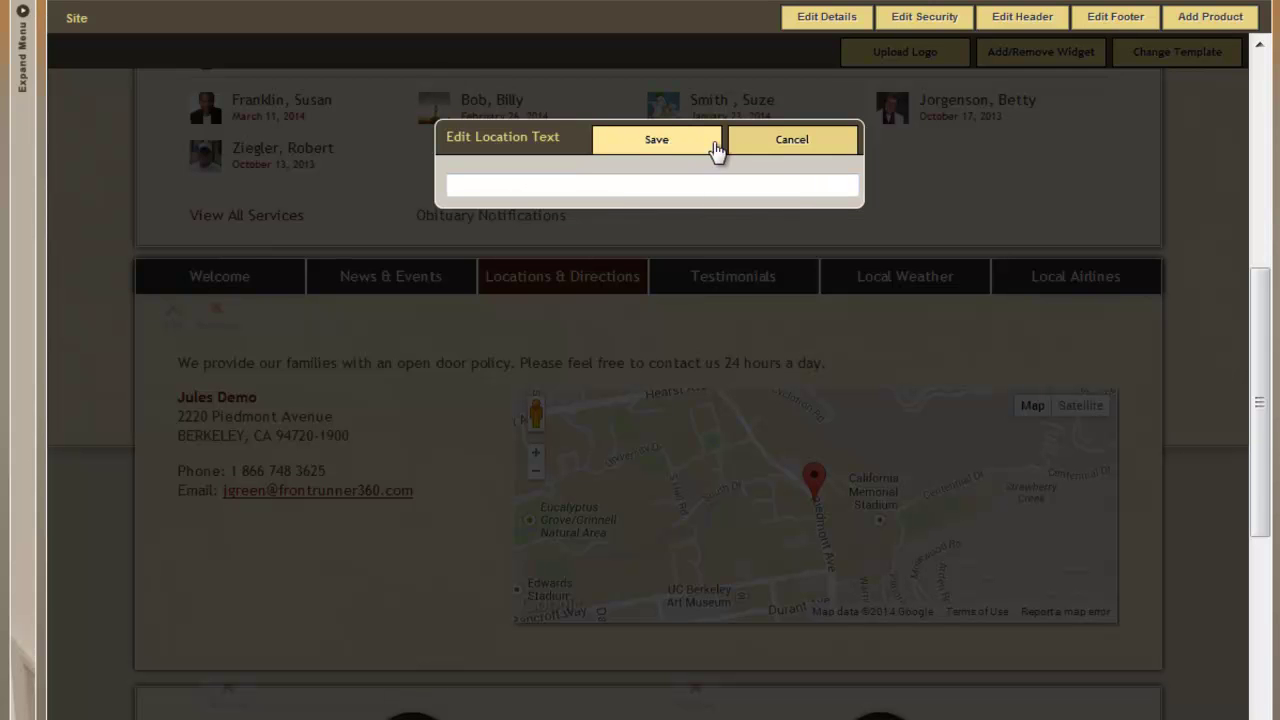
{"action": "left_click", "coordinate": [760, 149]}
{"action": "left_click", "coordinate": [749, 274]}
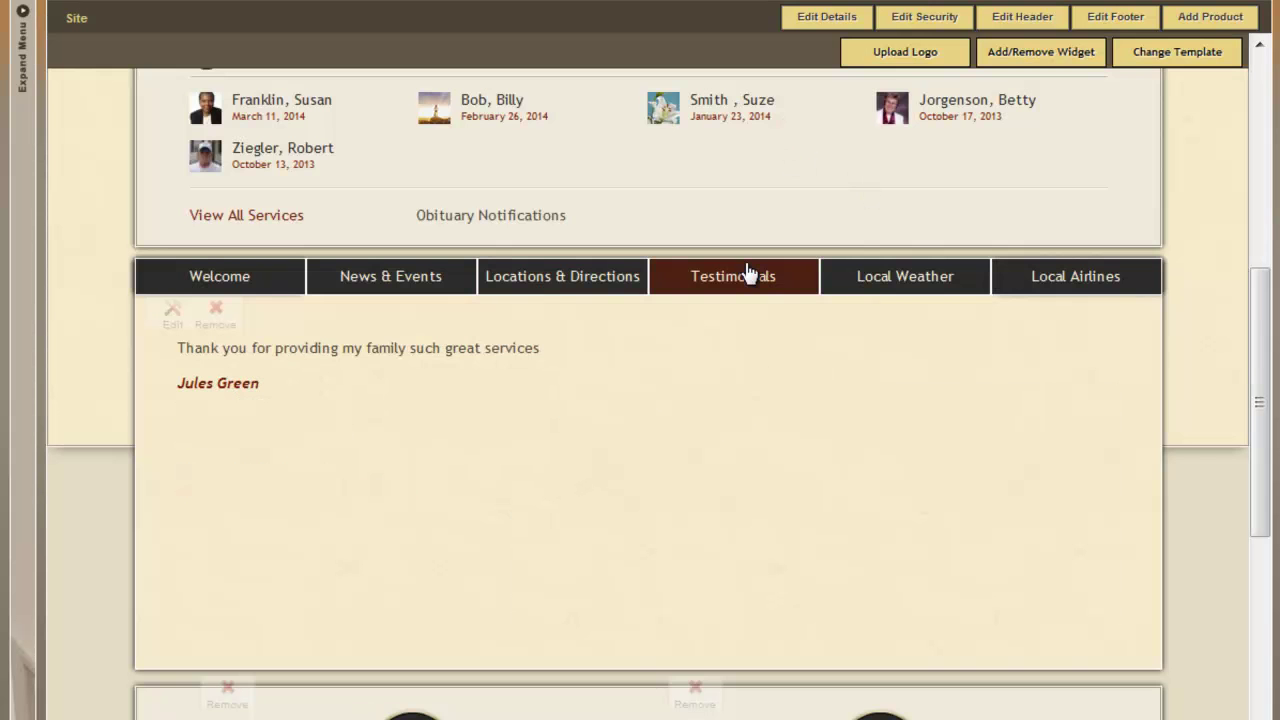
{"action": "left_click", "coordinate": [172, 310]}
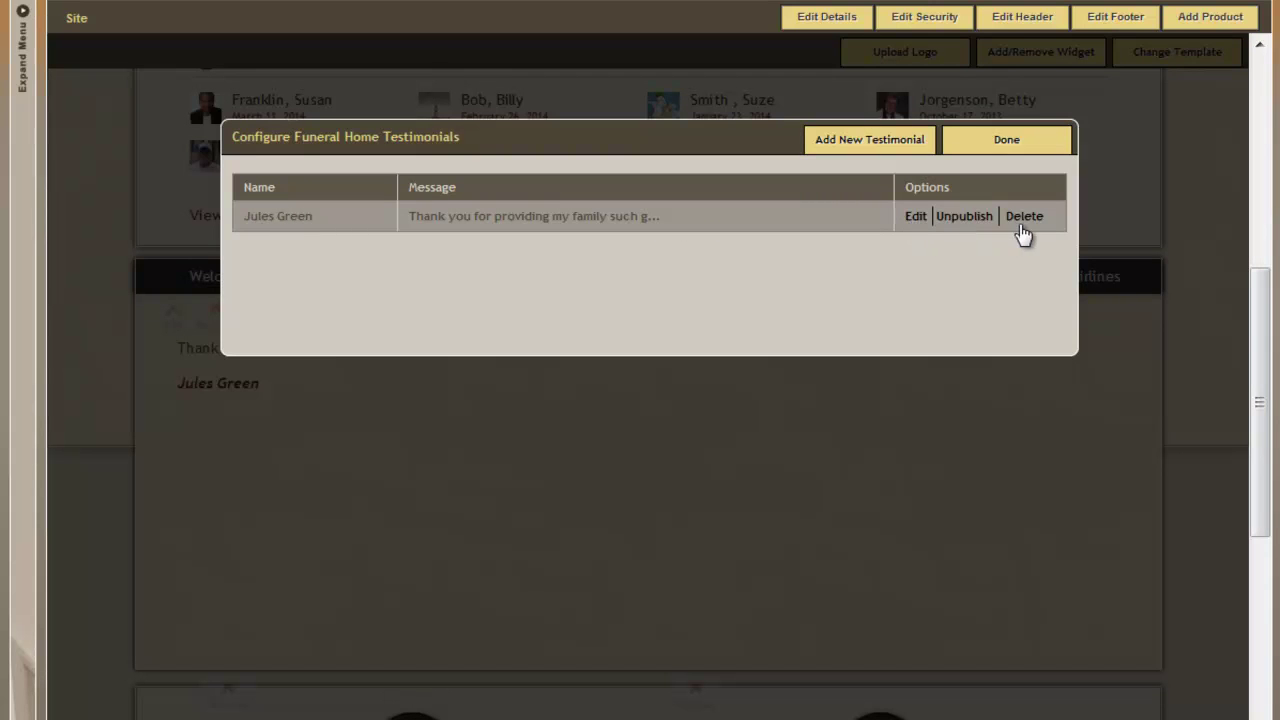
{"action": "left_click", "coordinate": [837, 143]}
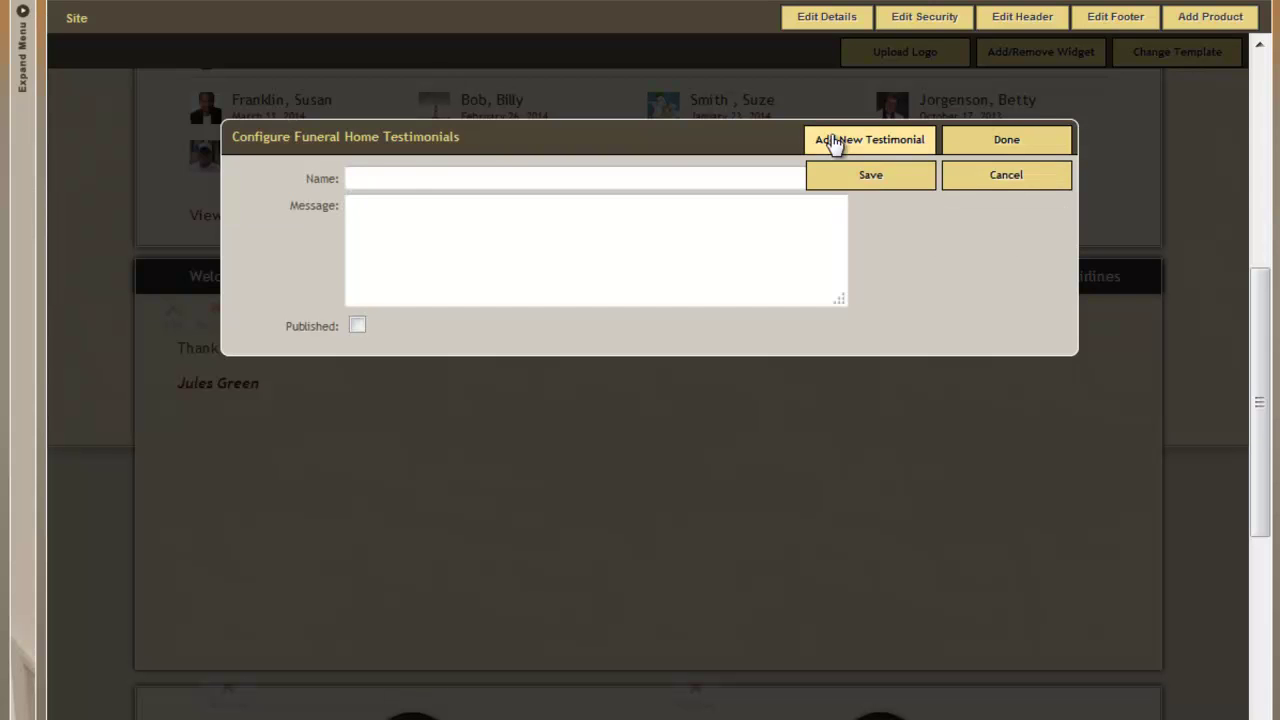
{"action": "left_click", "coordinate": [386, 177]}
{"action": "left_click", "coordinate": [411, 210]}
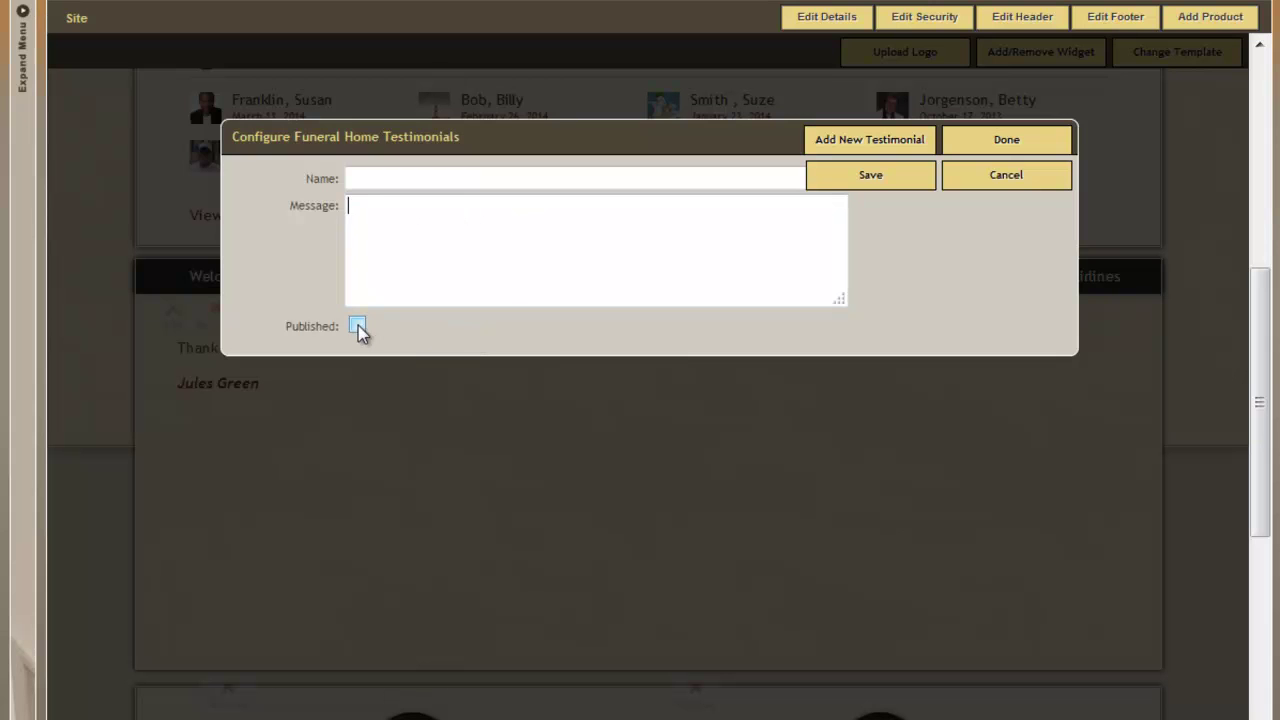
{"action": "left_click", "coordinate": [876, 176]}
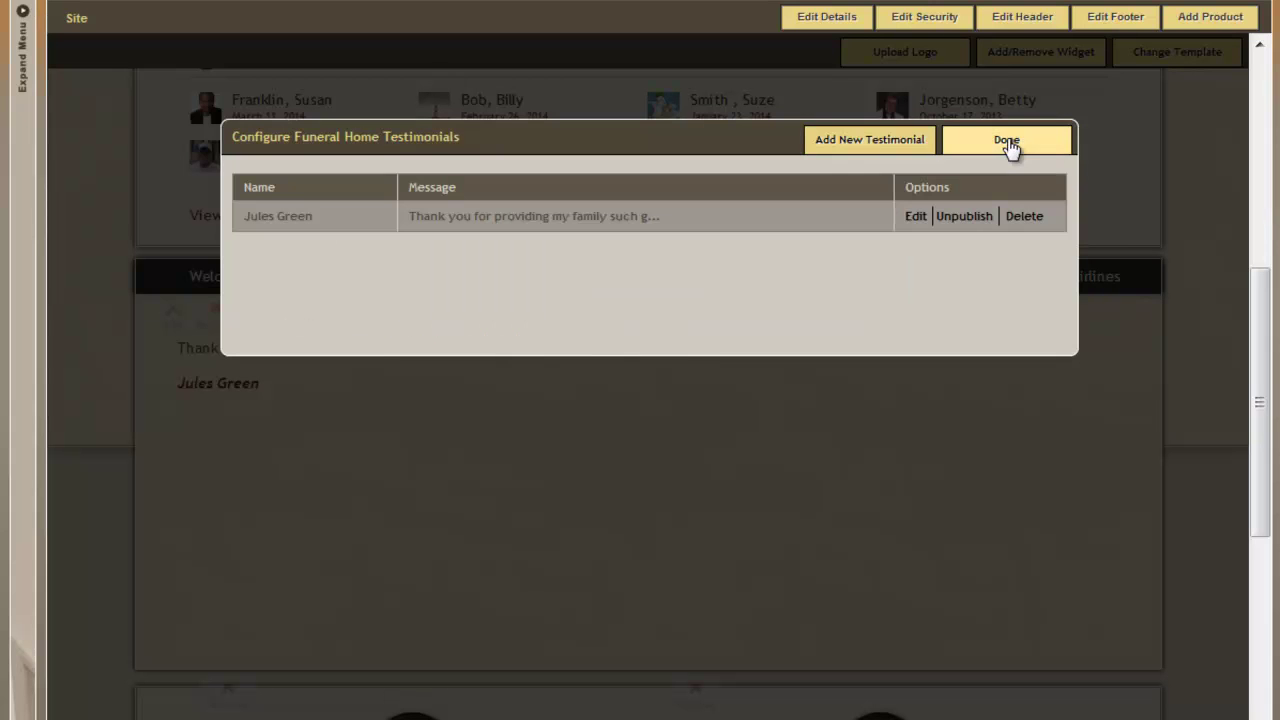
{"action": "left_click", "coordinate": [1007, 143]}
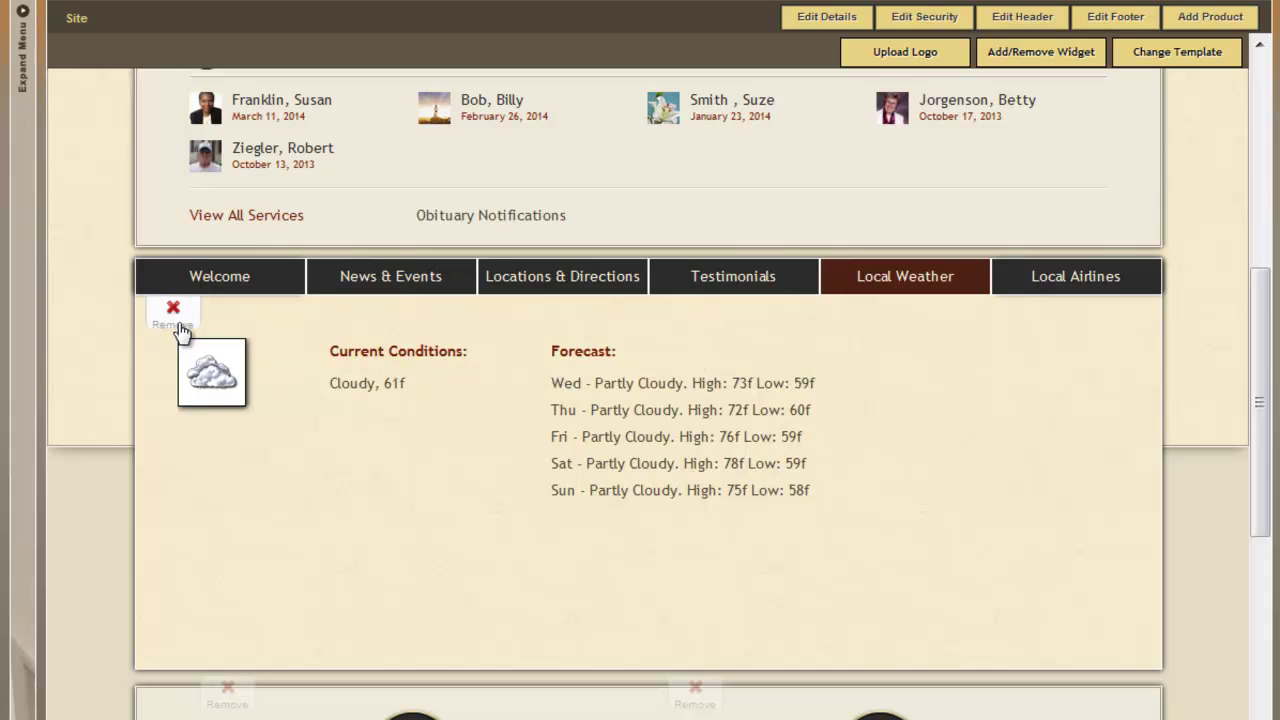
Check Airberlin, Air Jamaica and Alitalia in the Local Airlines selection and save it
{"action": "left_click", "coordinate": [1045, 298]}
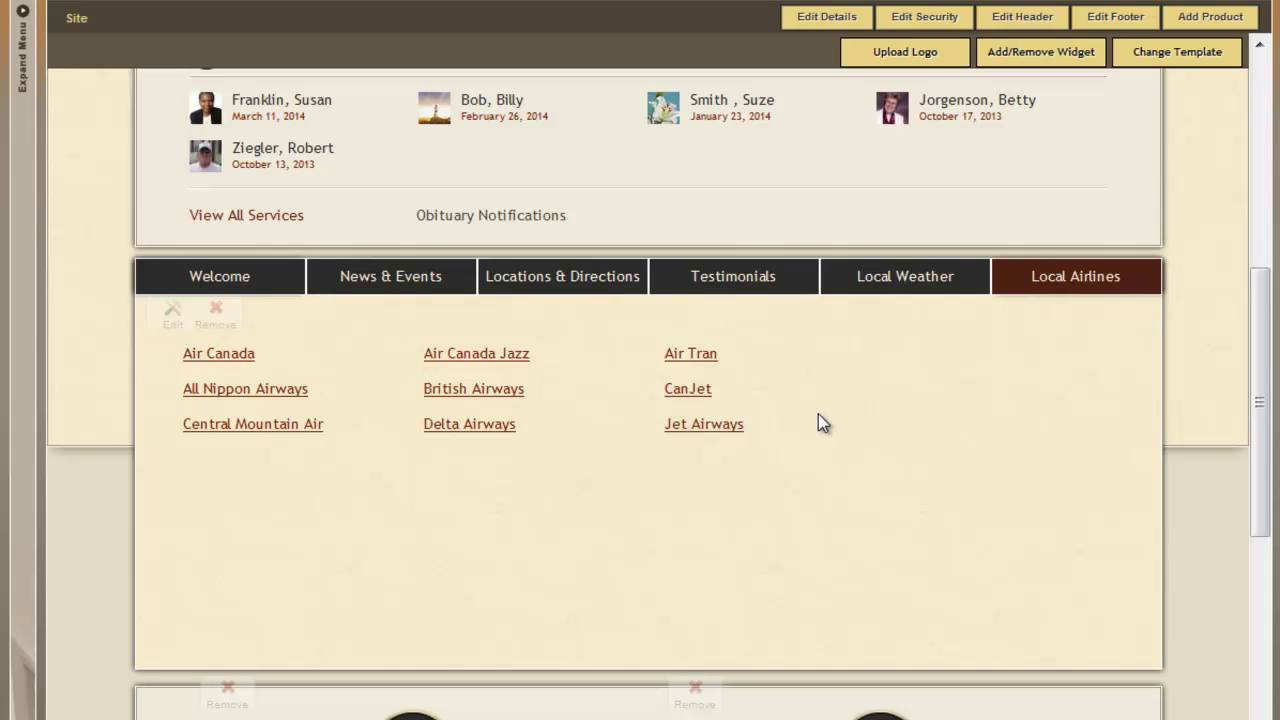
{"action": "left_click", "coordinate": [172, 311]}
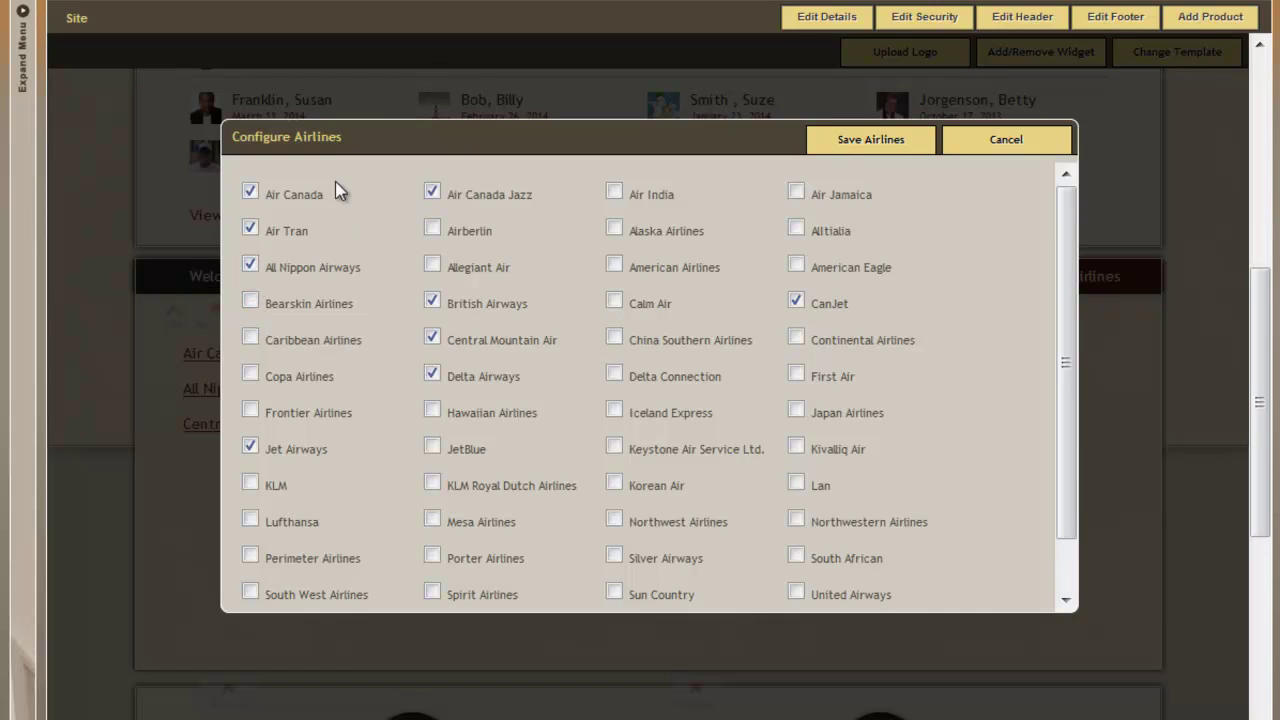
{"action": "left_click", "coordinate": [433, 229]}
{"action": "left_click", "coordinate": [799, 193]}
{"action": "left_click", "coordinate": [797, 230]}
{"action": "left_click", "coordinate": [868, 141]}
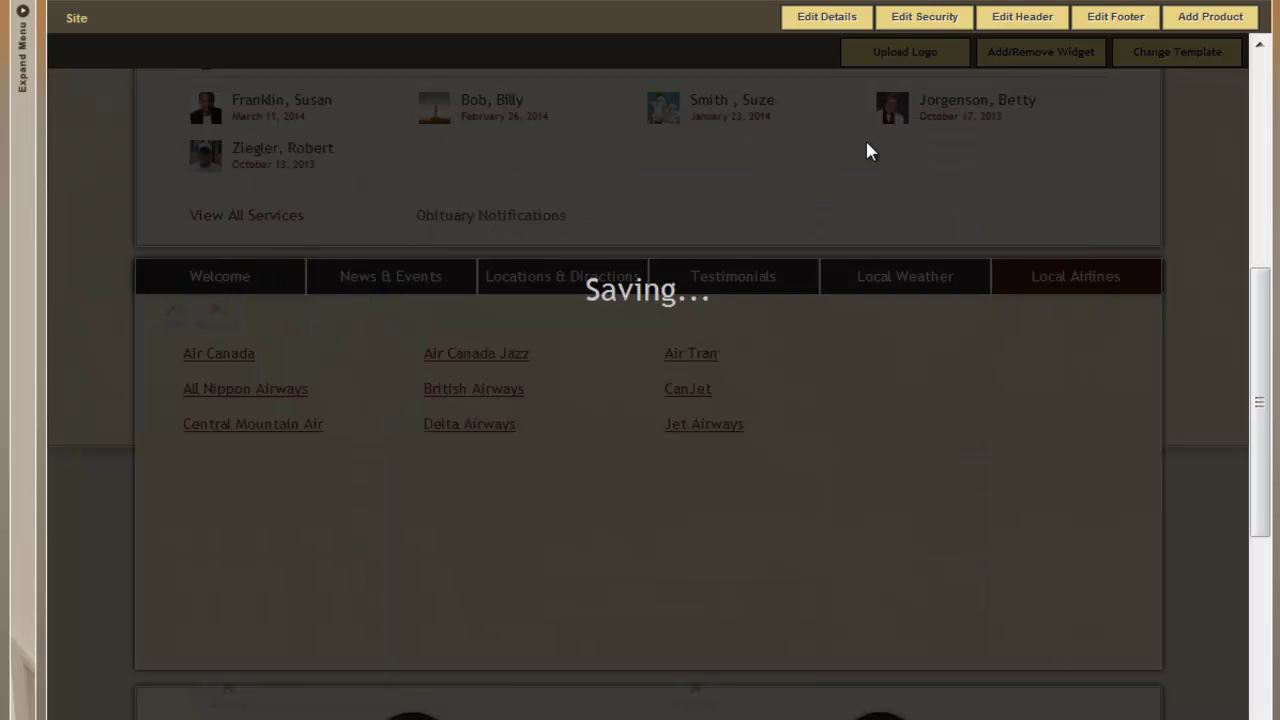
Remove The Remembrance Process from the calls to action, leaving three, and save
{"action": "scroll", "coordinate": [566, 434], "scroll_direction": "down", "scroll_amount": 5}
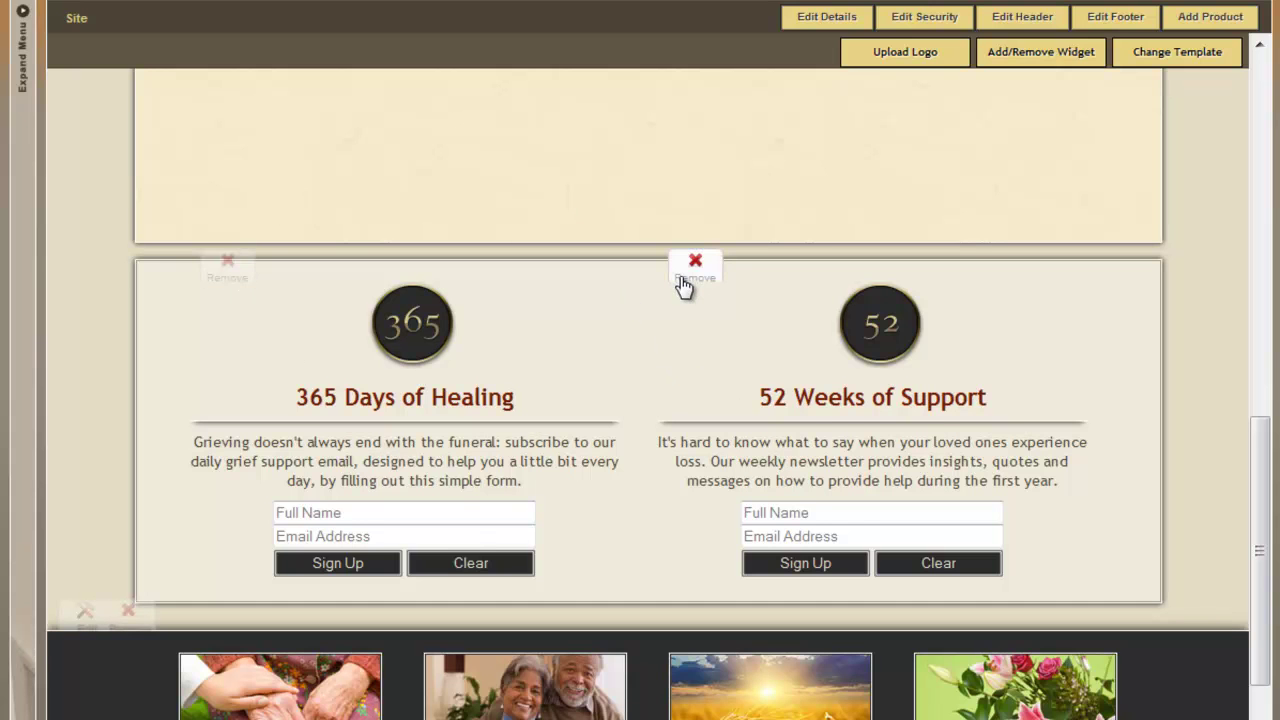
{"action": "scroll", "coordinate": [600, 480], "scroll_direction": "down", "scroll_amount": 3}
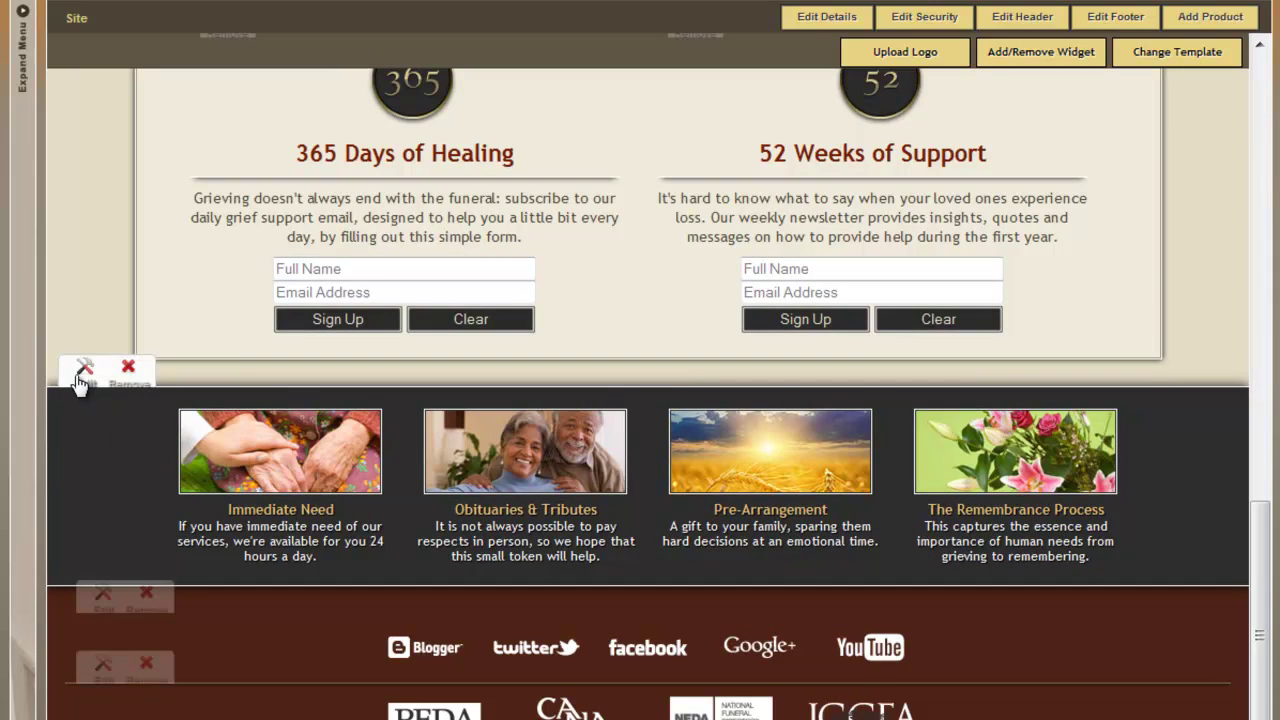
{"action": "left_click", "coordinate": [83, 371]}
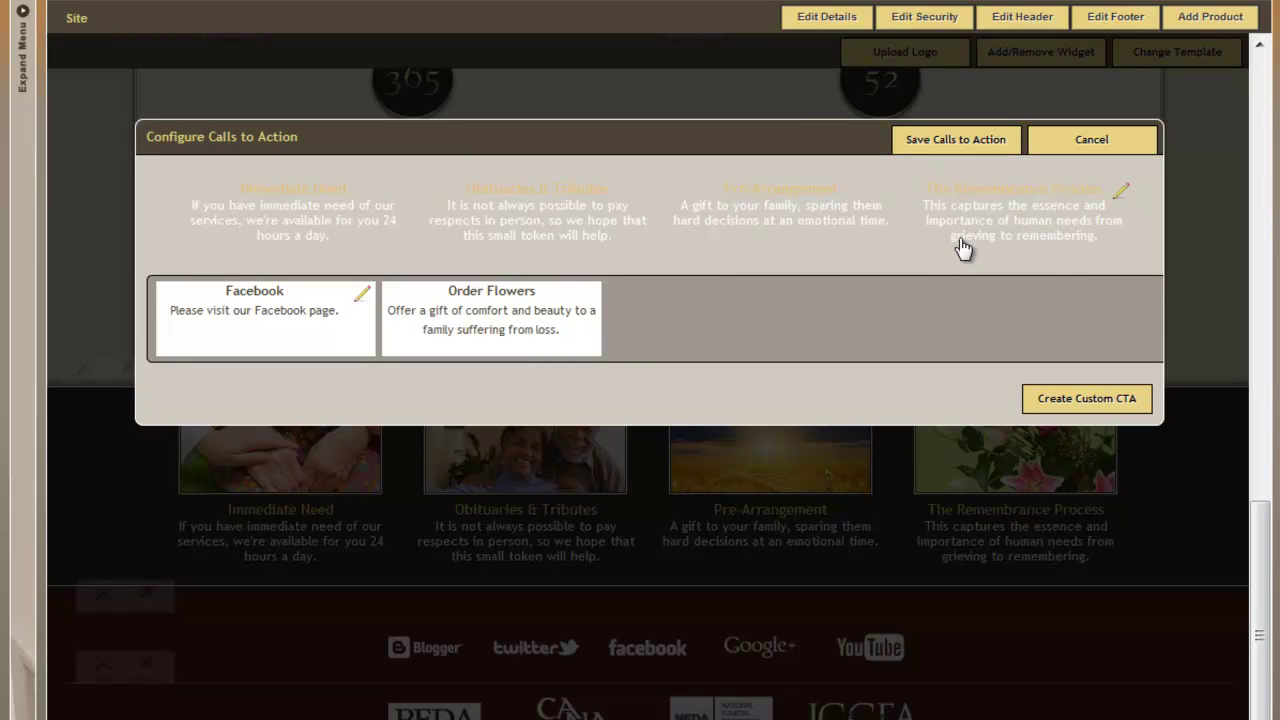
{"action": "left_click_drag", "start_coordinate": [963, 249], "coordinate": [706, 314]}
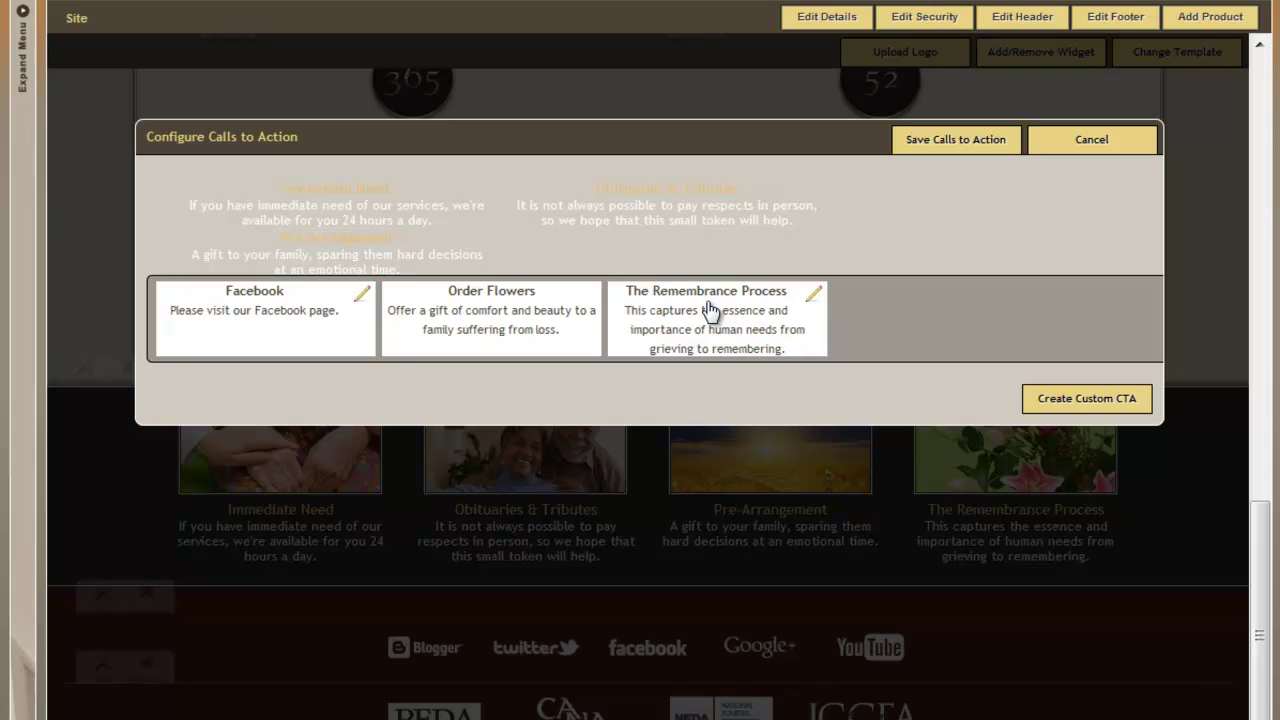
{"action": "scroll", "coordinate": [820, 285], "scroll_direction": "down", "scroll_amount": 1}
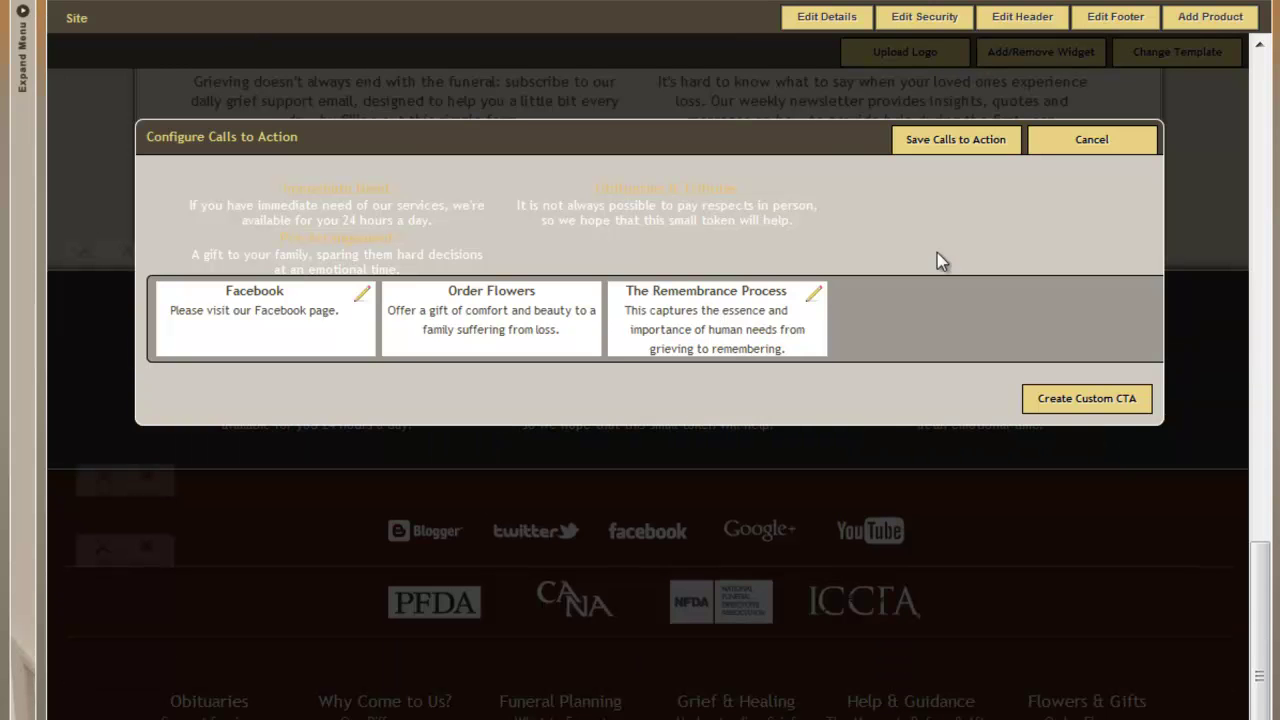
{"action": "left_click", "coordinate": [943, 141]}
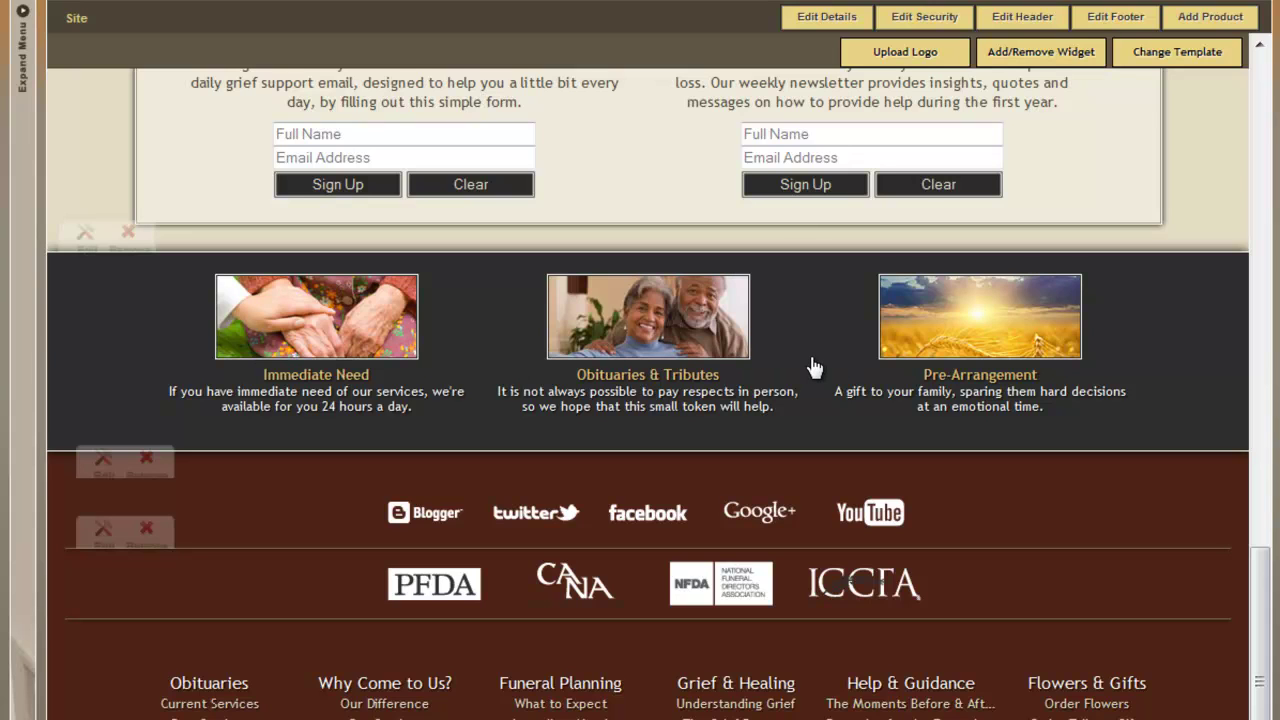
{"action": "left_click", "coordinate": [98, 468]}
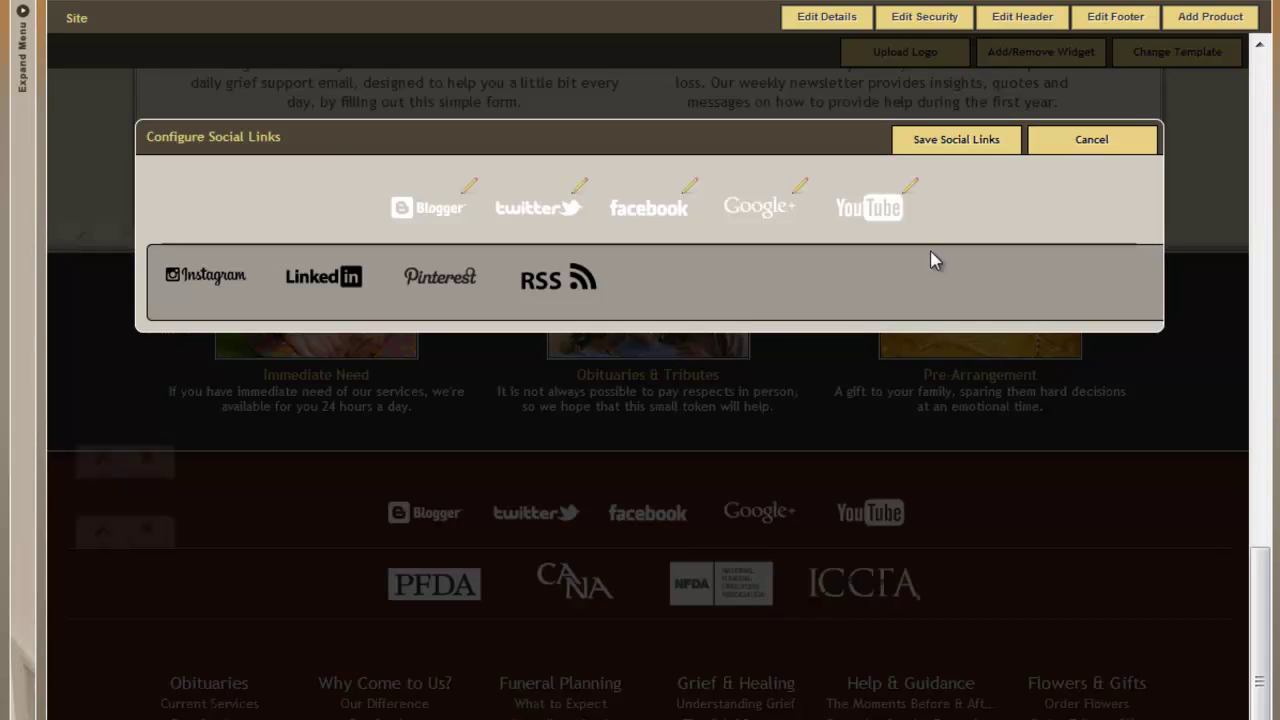
{"action": "left_click_drag", "start_coordinate": [882, 207], "coordinate": [655, 287]}
{"action": "left_click_drag", "start_coordinate": [446, 295], "coordinate": [386, 220]}
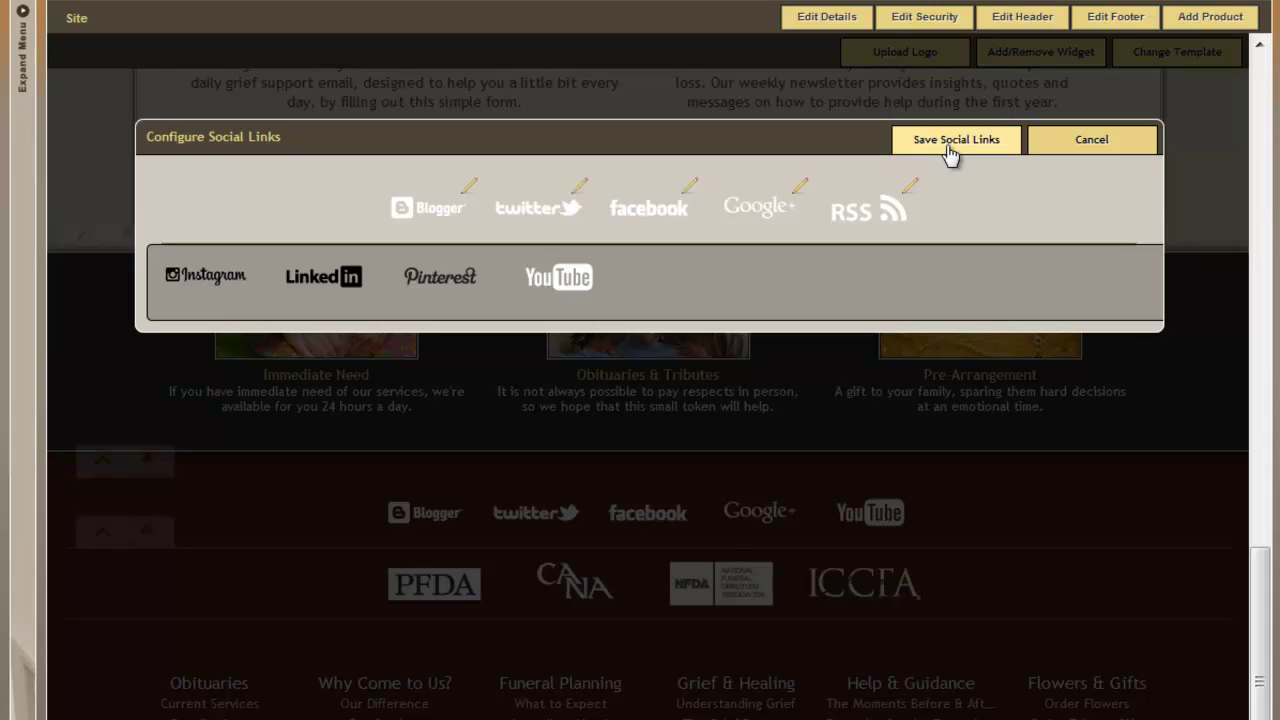
{"action": "left_click", "coordinate": [1071, 145]}
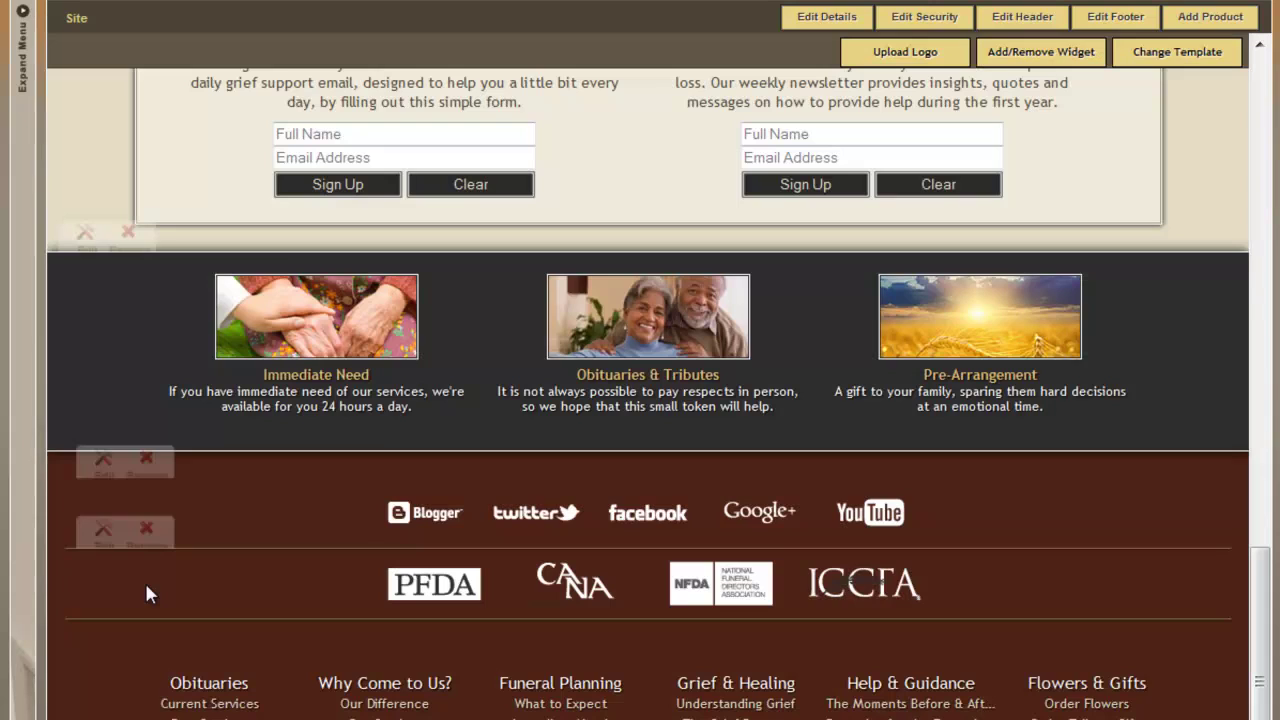
Swap ICCFA for FSAC among the displayed association logos and save
{"action": "left_click", "coordinate": [102, 530]}
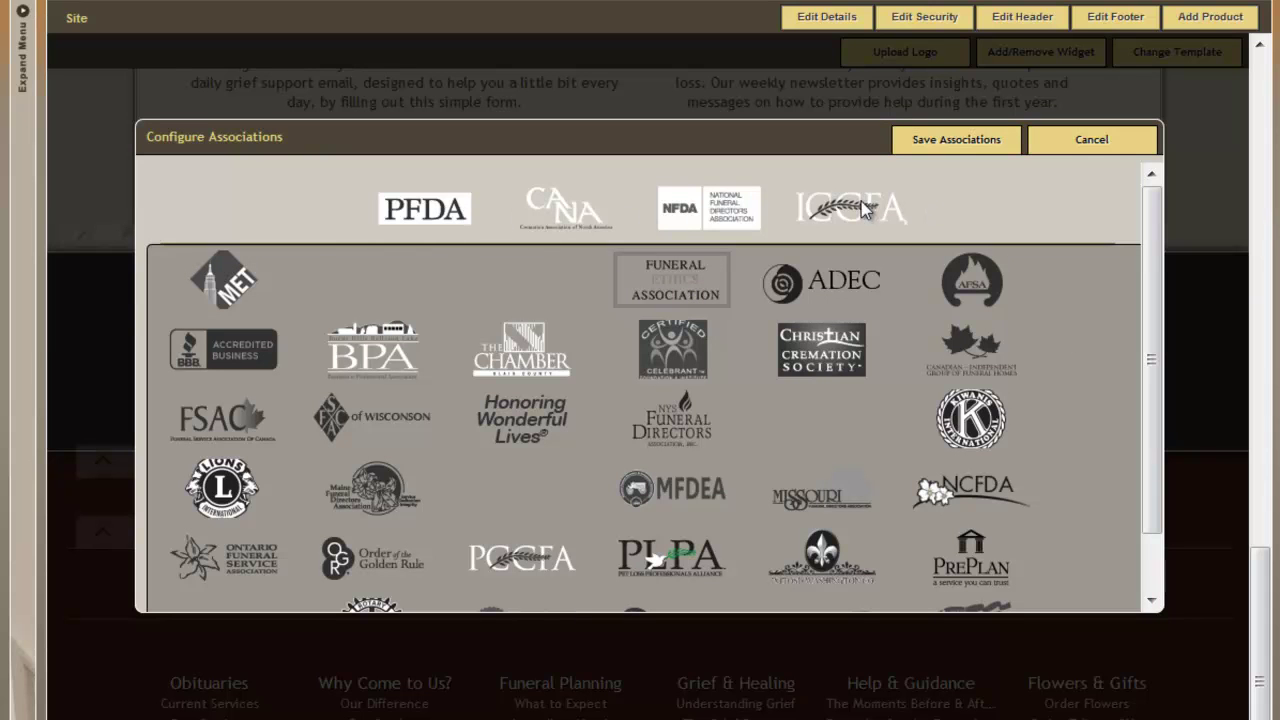
{"action": "left_click_drag", "start_coordinate": [862, 208], "coordinate": [850, 445]}
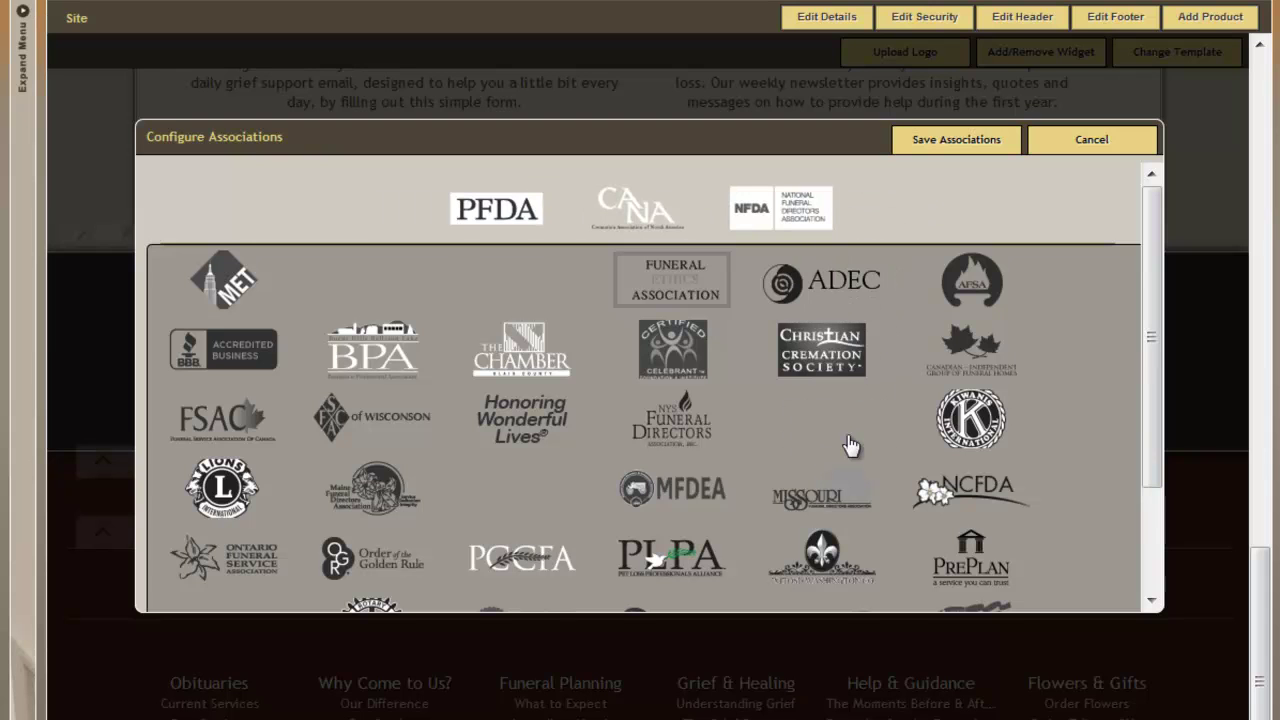
{"action": "left_click_drag", "start_coordinate": [227, 433], "coordinate": [343, 213]}
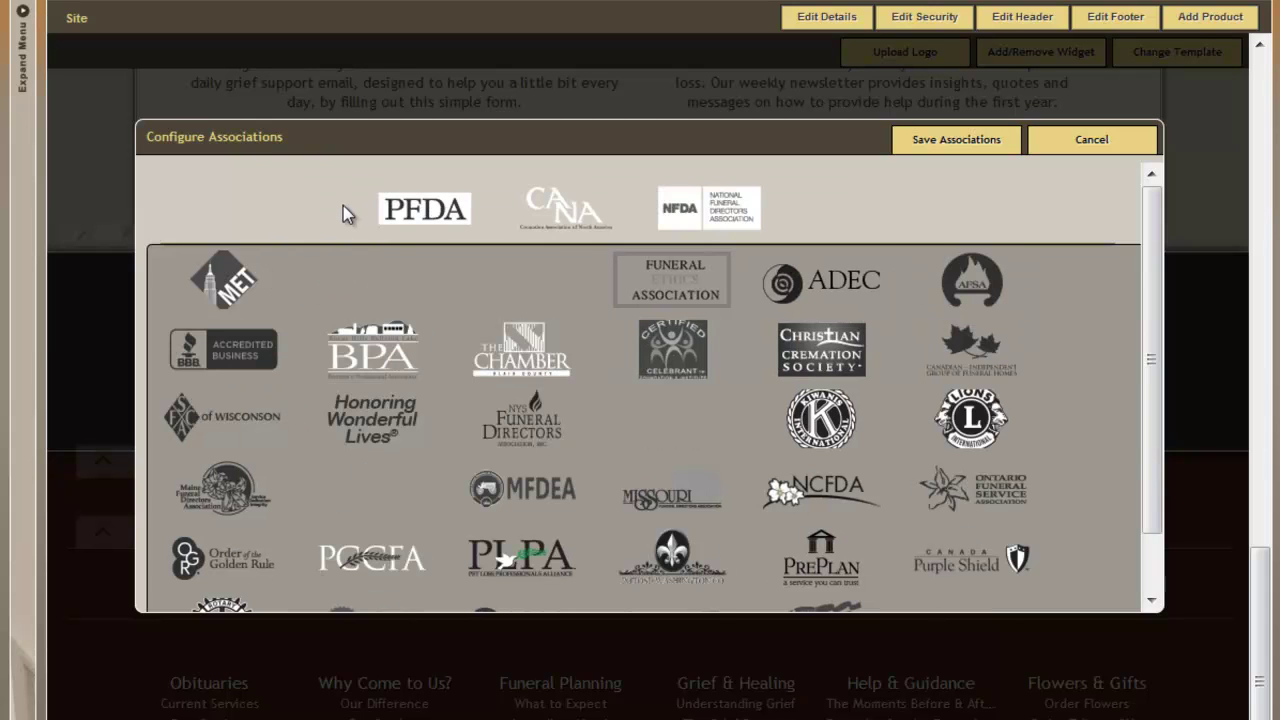
{"action": "left_click", "coordinate": [935, 150]}
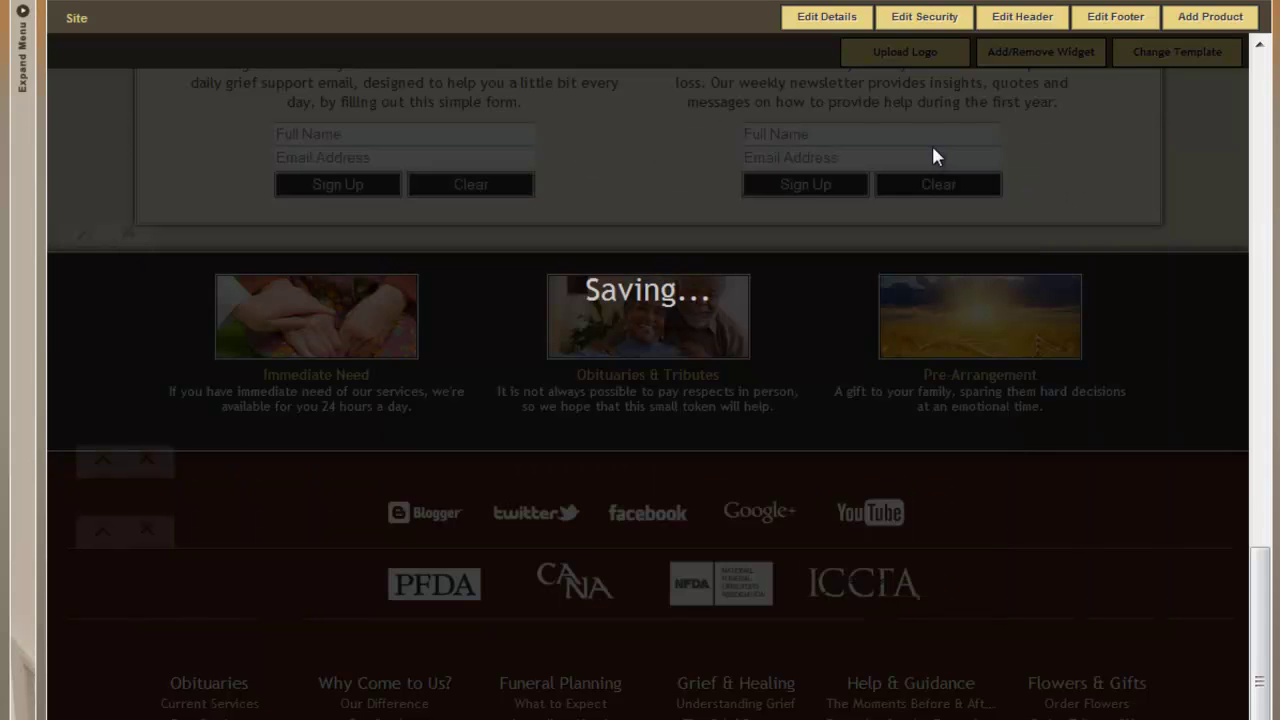